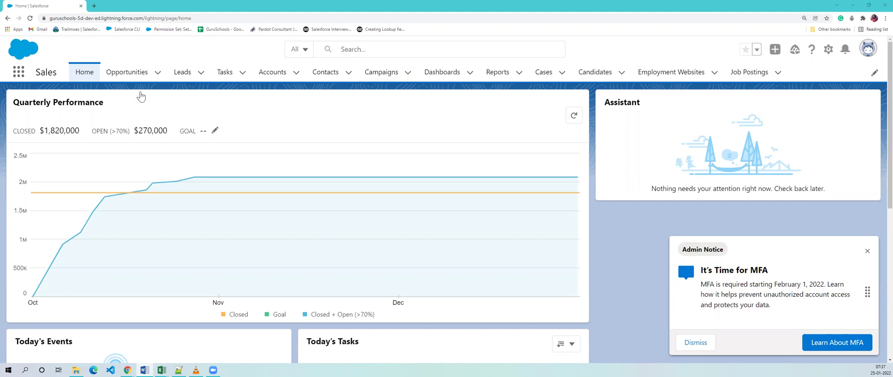
Open the Farmers Coop. of Florida lead and examine its detail fields, including phone, lead status and rating
{"action": "left_click", "coordinate": [181, 77]}
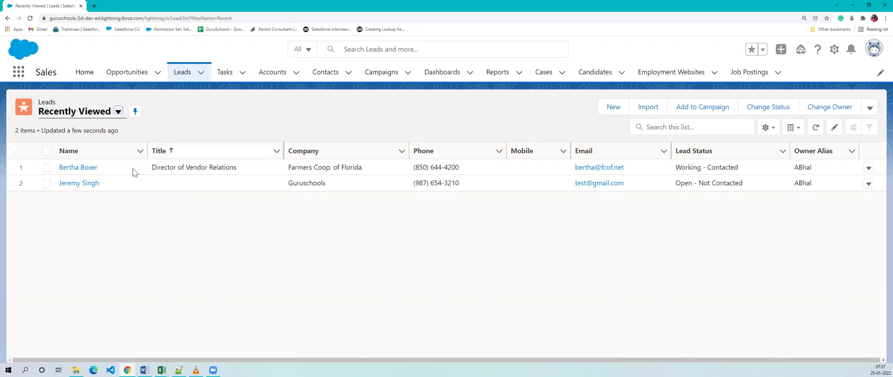
{"action": "left_click", "coordinate": [80, 171]}
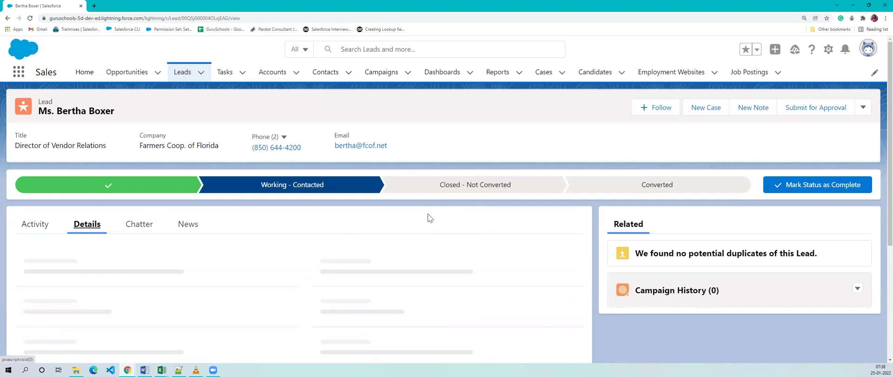
{"action": "scroll", "coordinate": [367, 158], "scroll_direction": "down", "scroll_amount": 2}
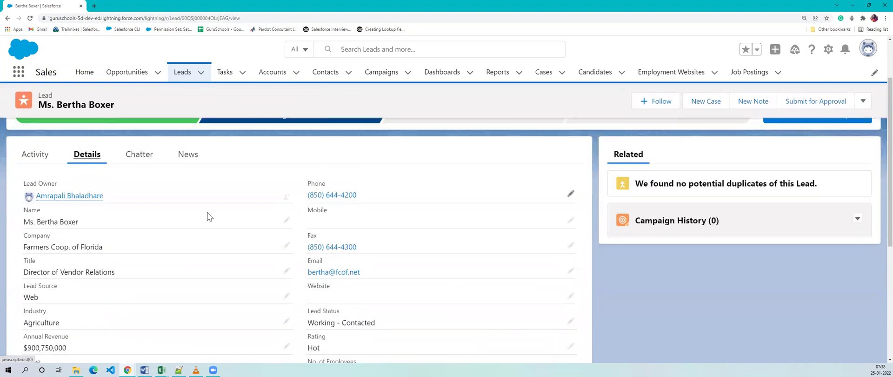
{"action": "scroll", "coordinate": [278, 251], "scroll_direction": "up", "scroll_amount": 2}
{"action": "scroll", "coordinate": [332, 240], "scroll_direction": "down", "scroll_amount": 1}
{"action": "scroll", "coordinate": [319, 270], "scroll_direction": "down", "scroll_amount": 3}
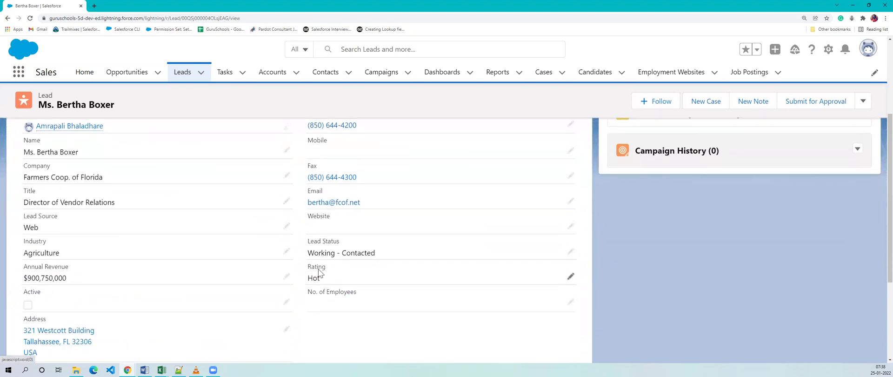
{"action": "scroll", "coordinate": [319, 270], "scroll_direction": "down", "scroll_amount": 3}
{"action": "scroll", "coordinate": [368, 268], "scroll_direction": "up", "scroll_amount": 5}
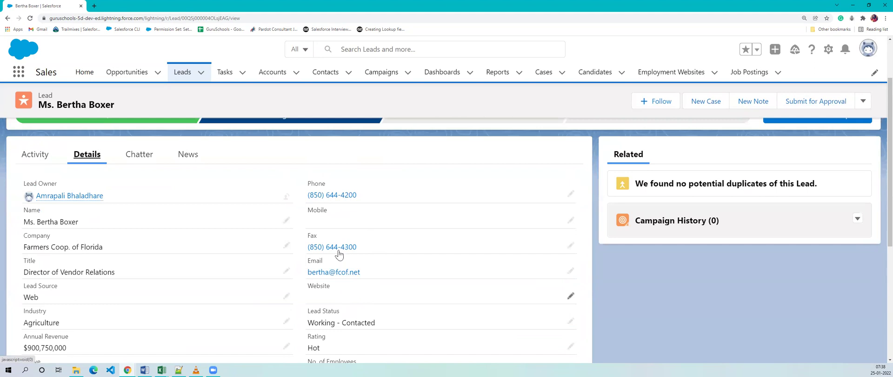
{"action": "left_click_drag", "start_coordinate": [303, 199], "coordinate": [404, 203]}
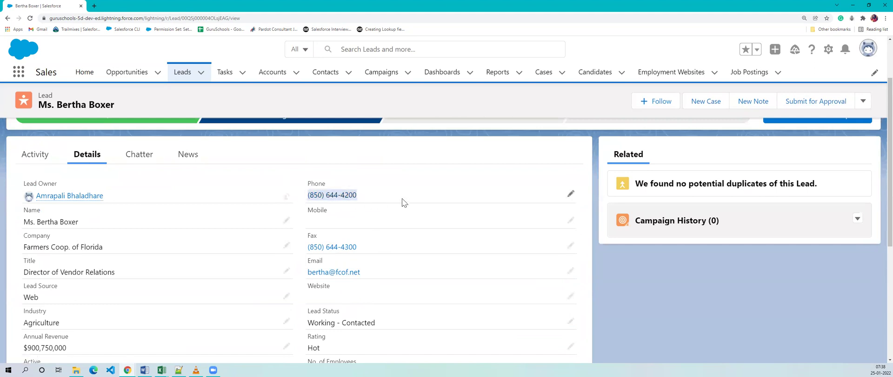
{"action": "scroll", "coordinate": [140, 223], "scroll_direction": "up", "scroll_amount": 3}
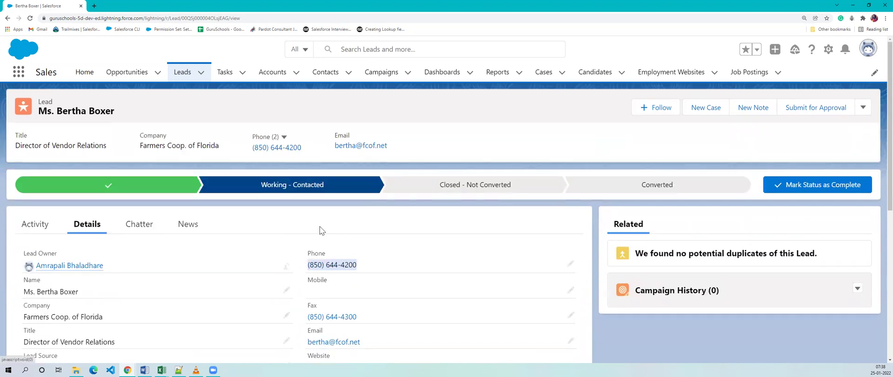
{"action": "left_click", "coordinate": [320, 229]}
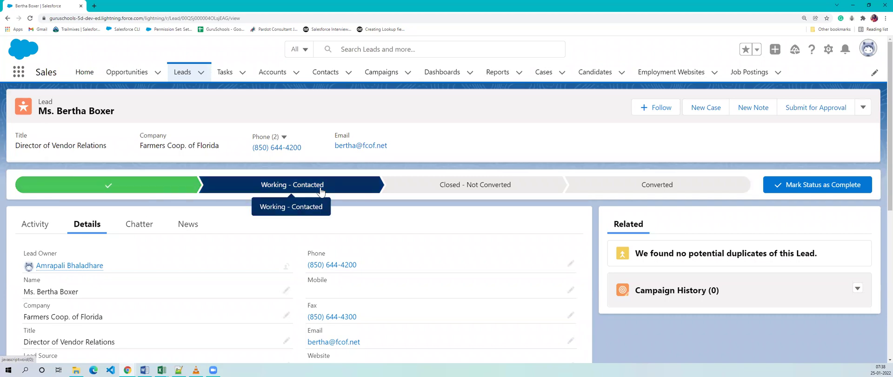
Set the lead's current status to Open - Not Contacted and check the Lead Status field in its details
{"action": "left_click", "coordinate": [140, 185]}
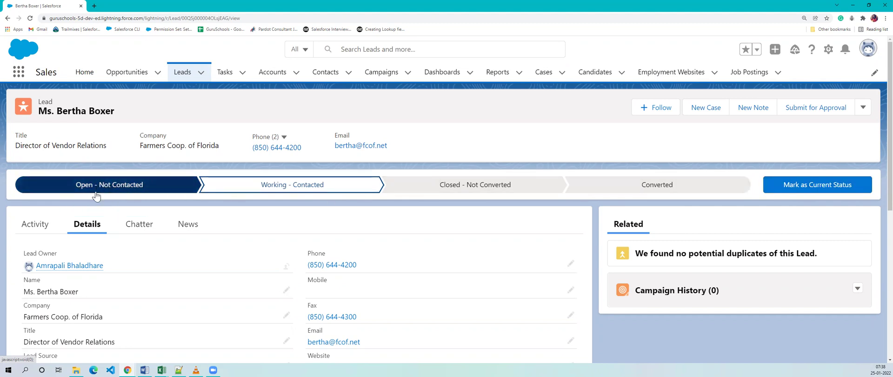
{"action": "left_click", "coordinate": [824, 187]}
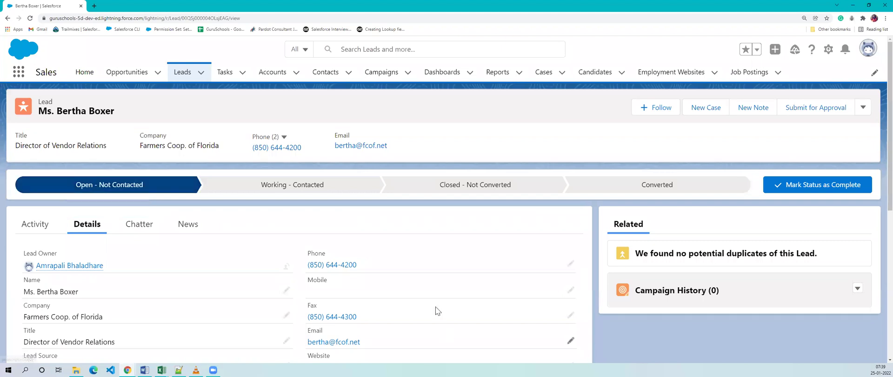
{"action": "scroll", "coordinate": [349, 295], "scroll_direction": "down", "scroll_amount": 3}
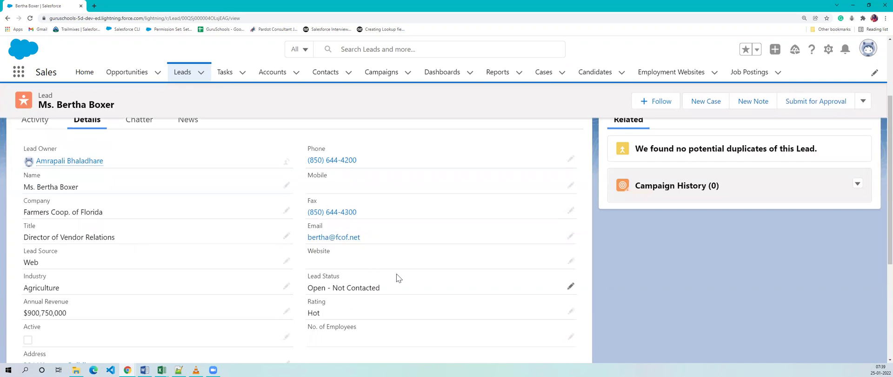
{"action": "scroll", "coordinate": [397, 278], "scroll_direction": "up", "scroll_amount": 3}
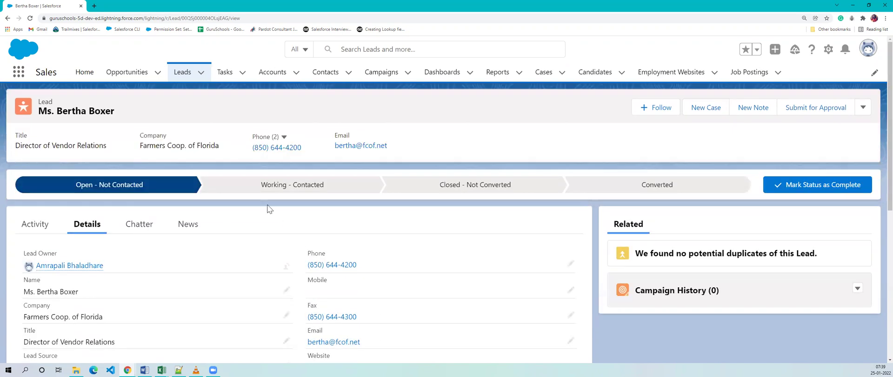
Mark Working - Contacted as the lead's current status
{"action": "left_click", "coordinate": [343, 187]}
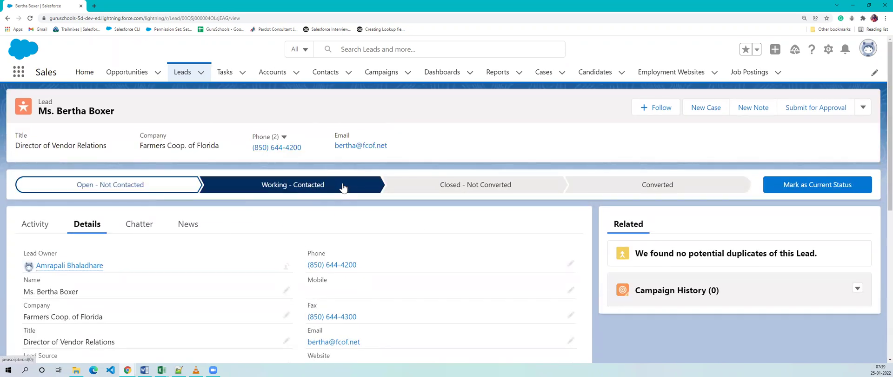
{"action": "left_click", "coordinate": [800, 188]}
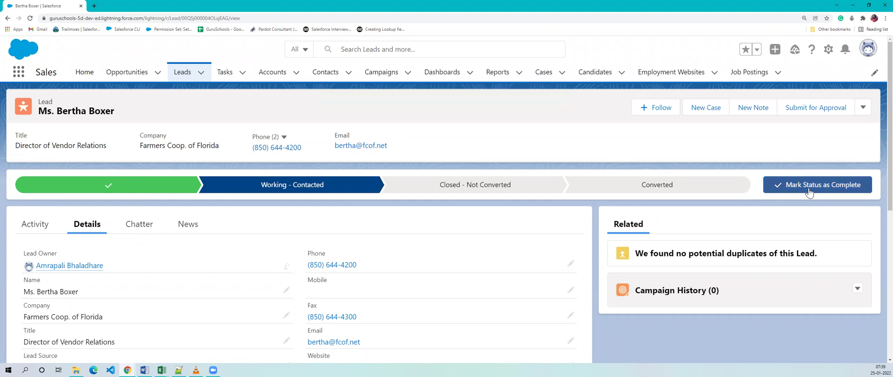
{"action": "scroll", "coordinate": [286, 225], "scroll_direction": "down", "scroll_amount": 1}
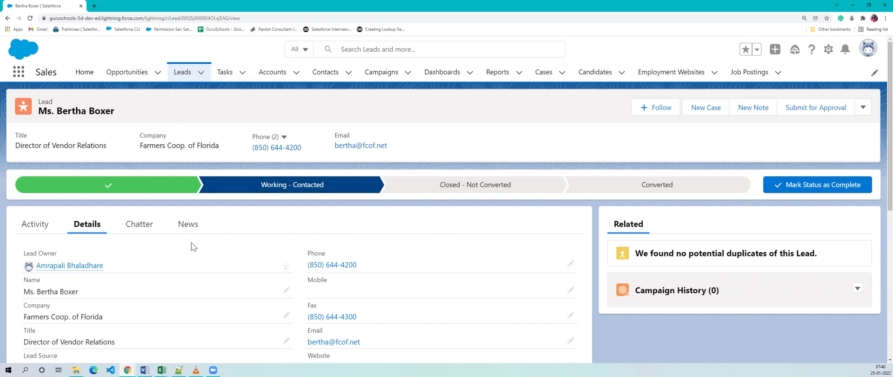
{"action": "left_click_drag", "start_coordinate": [39, 112], "coordinate": [120, 111]}
{"action": "left_click", "coordinate": [158, 122]}
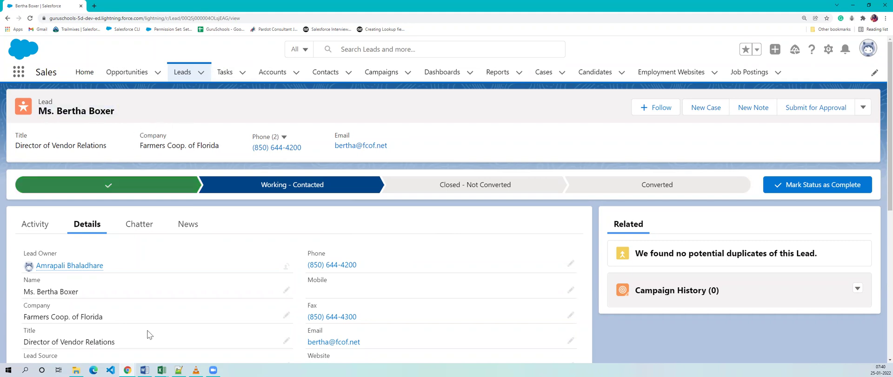
{"action": "left_click_drag", "start_coordinate": [57, 108], "coordinate": [149, 112]}
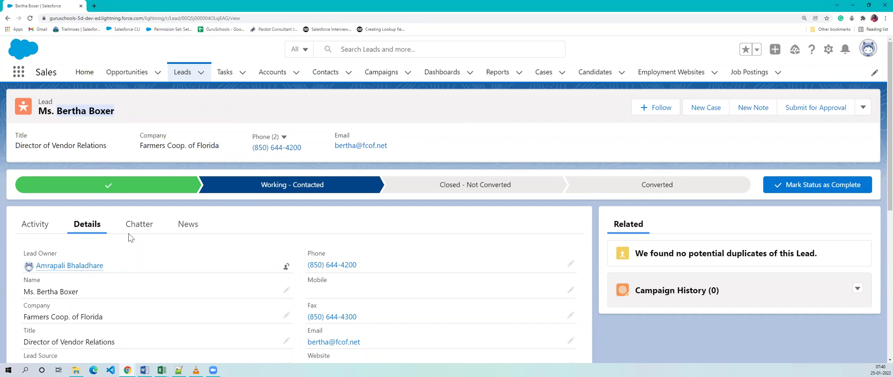
{"action": "left_click", "coordinate": [95, 112]}
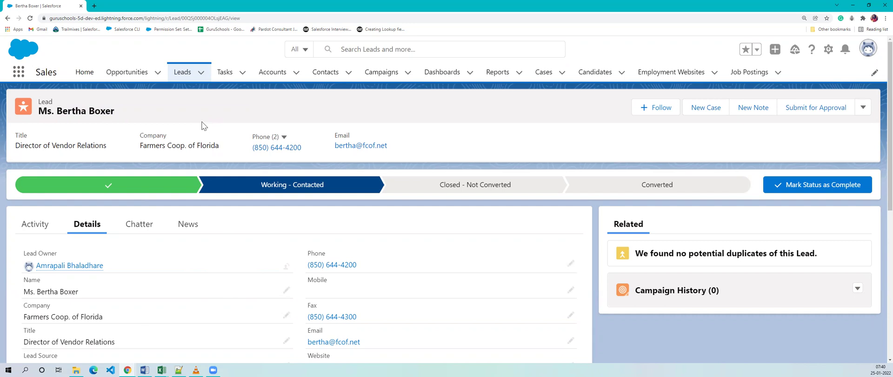
{"action": "left_click_drag", "start_coordinate": [58, 111], "coordinate": [145, 109]}
{"action": "left_click", "coordinate": [146, 116]}
{"action": "left_click", "coordinate": [124, 109]}
{"action": "key", "text": "alt+Tab"}
{"action": "left_click_drag", "start_coordinate": [140, 145], "coordinate": [217, 157]}
{"action": "left_click", "coordinate": [166, 120]}
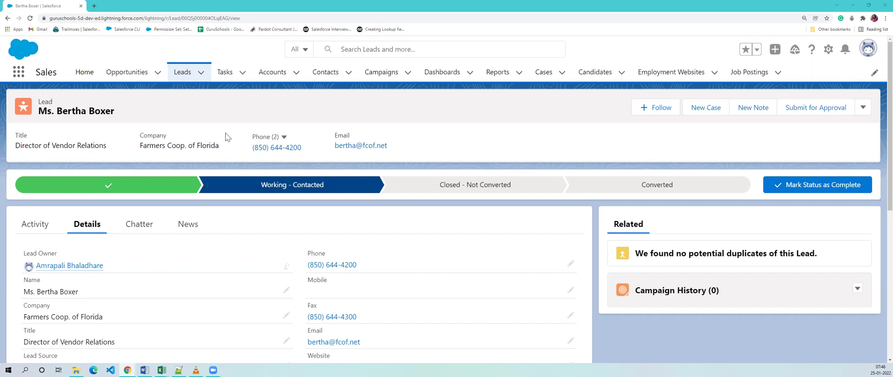
{"action": "left_click_drag", "start_coordinate": [55, 110], "coordinate": [116, 112]}
{"action": "left_click", "coordinate": [155, 114]}
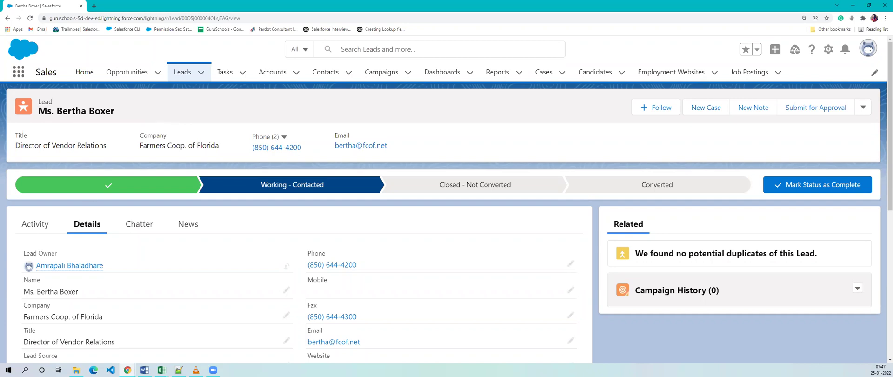
{"action": "key", "text": "alt+Tab"}
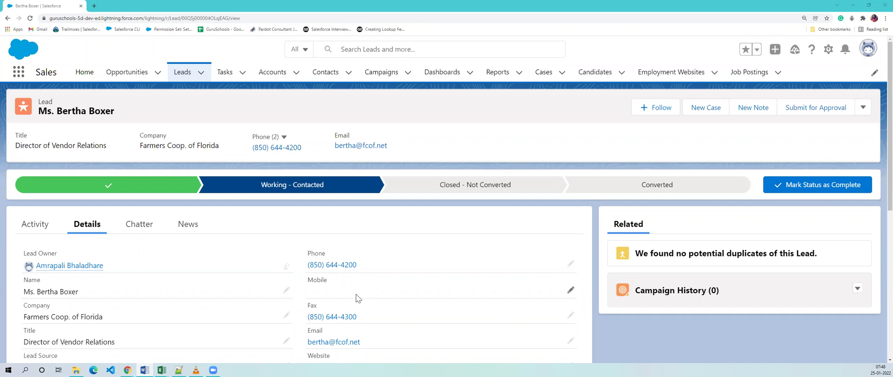
Review the lead's detail fields from owner and company down to rating, number of employees and address
{"action": "scroll", "coordinate": [359, 295], "scroll_direction": "down", "scroll_amount": 1}
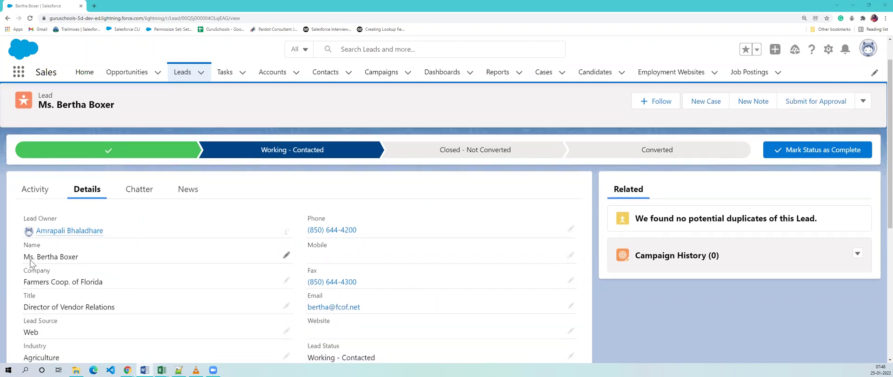
{"action": "scroll", "coordinate": [159, 253], "scroll_direction": "down", "scroll_amount": 1}
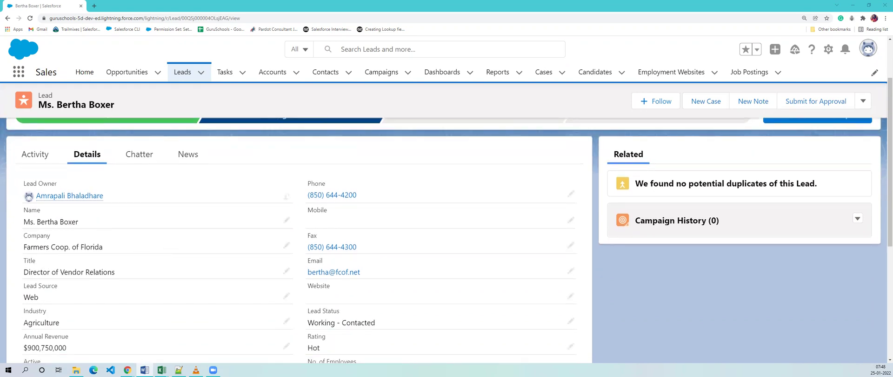
{"action": "scroll", "coordinate": [215, 294], "scroll_direction": "down", "scroll_amount": 2}
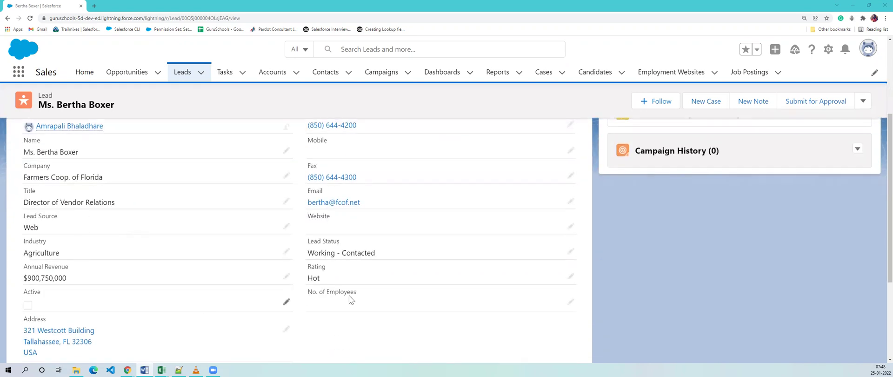
{"action": "scroll", "coordinate": [212, 269], "scroll_direction": "up", "scroll_amount": 2}
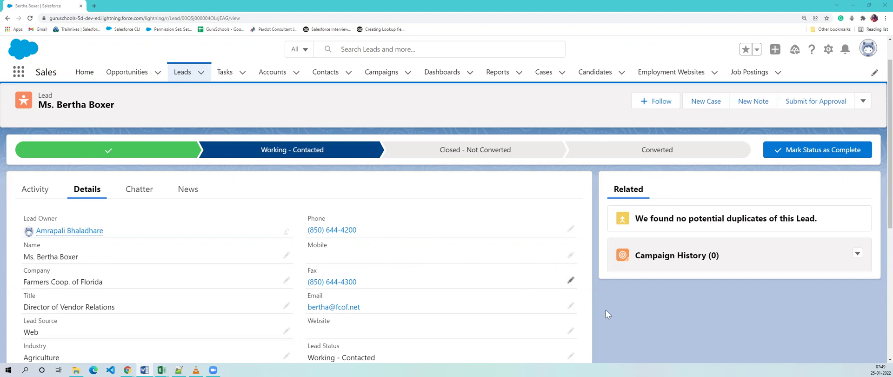
{"action": "left_click", "coordinate": [628, 317]}
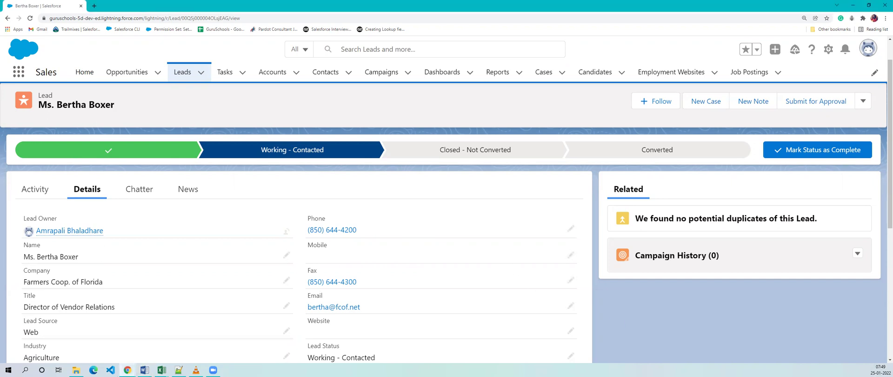
Open the Burlington Textiles Corp of America record from the recently viewed accounts
{"action": "key", "text": "alt+Tab"}
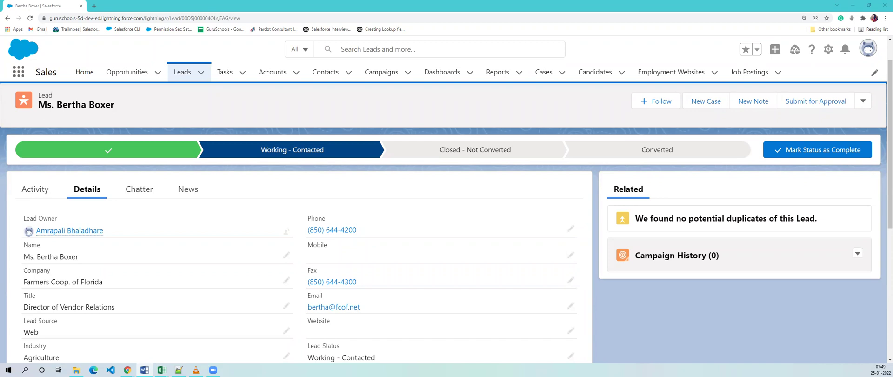
{"action": "left_click", "coordinate": [272, 74]}
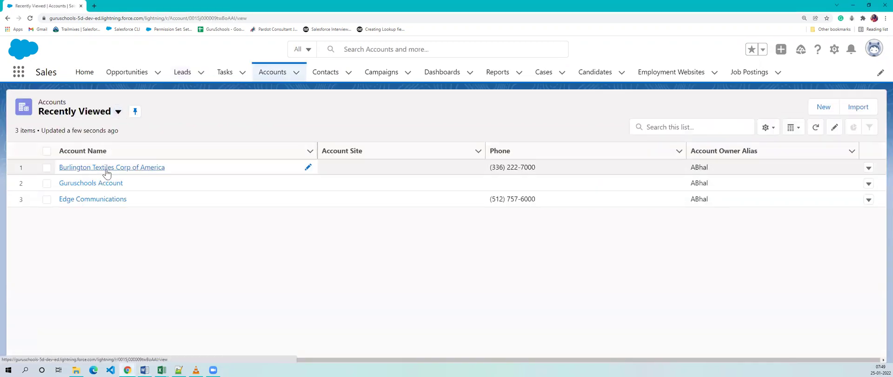
{"action": "left_click", "coordinate": [107, 173]}
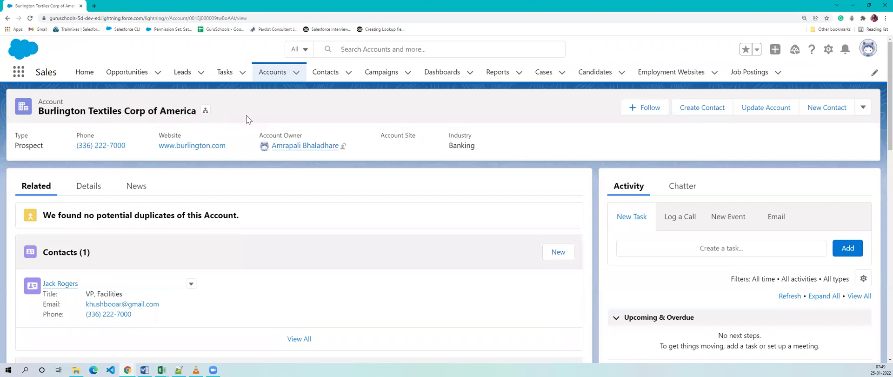
Reopen the Farmers Coop. of Florida lead and examine the Company field in its details
{"action": "left_click", "coordinate": [186, 74]}
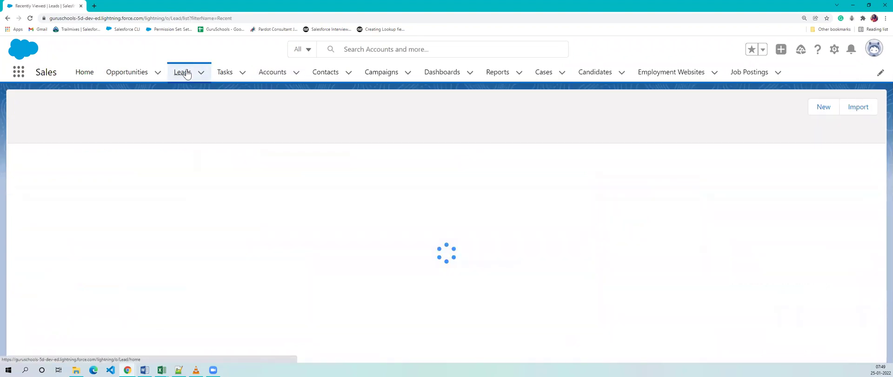
{"action": "left_click", "coordinate": [76, 168]}
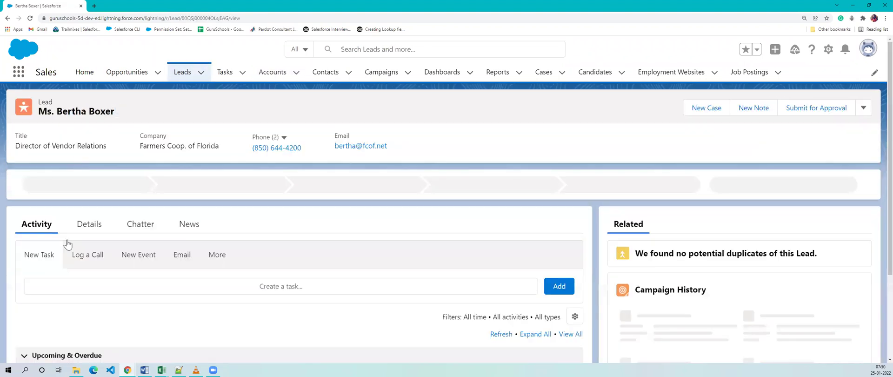
{"action": "left_click", "coordinate": [89, 224]}
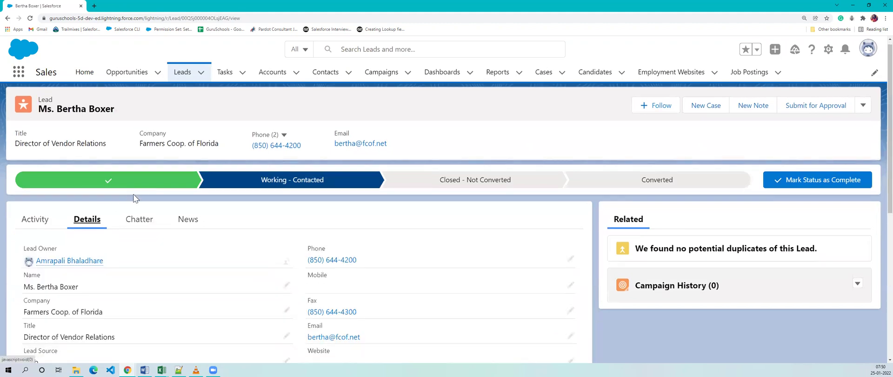
{"action": "scroll", "coordinate": [35, 224], "scroll_direction": "down", "scroll_amount": 2}
{"action": "left_click_drag", "start_coordinate": [70, 212], "coordinate": [9, 219]}
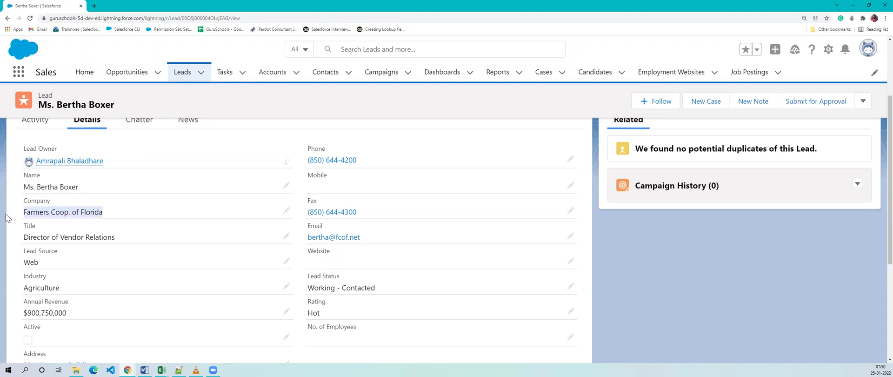
{"action": "scroll", "coordinate": [106, 257], "scroll_direction": "up", "scroll_amount": 1}
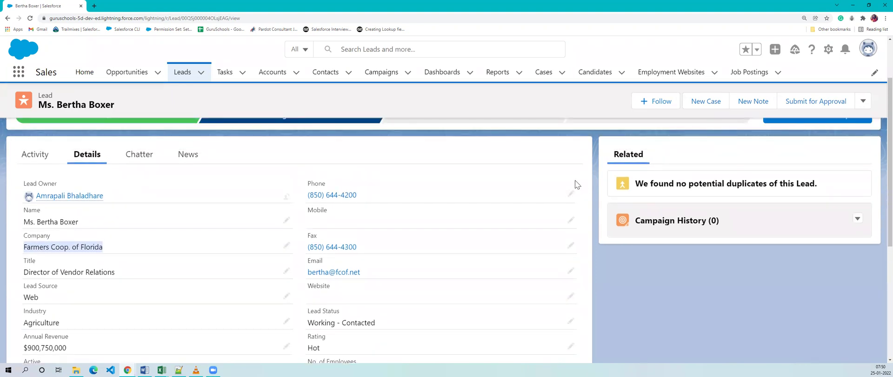
{"action": "scroll", "coordinate": [256, 120], "scroll_direction": "up", "scroll_amount": 1}
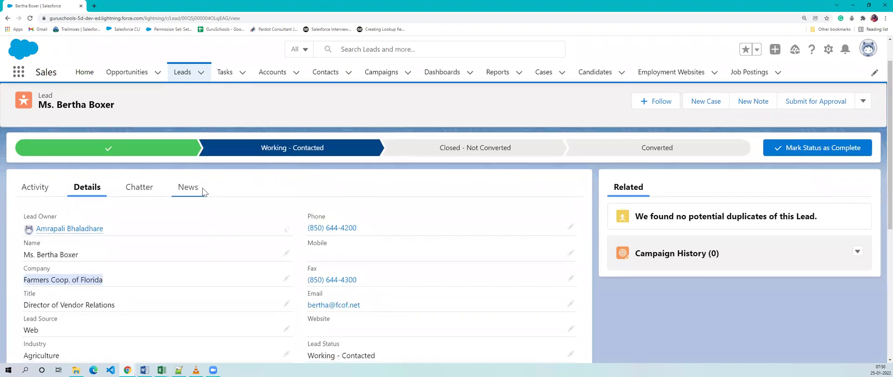
Examine the Name and Company fields in the lead's details
{"action": "scroll", "coordinate": [205, 193], "scroll_direction": "down", "scroll_amount": 1}
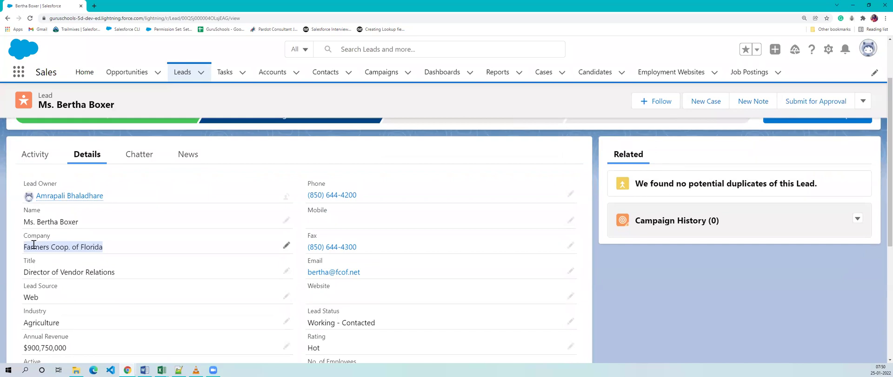
{"action": "left_click", "coordinate": [64, 250]}
{"action": "triple_click", "coordinate": [64, 250]}
{"action": "left_click_drag", "start_coordinate": [26, 209], "coordinate": [104, 221]}
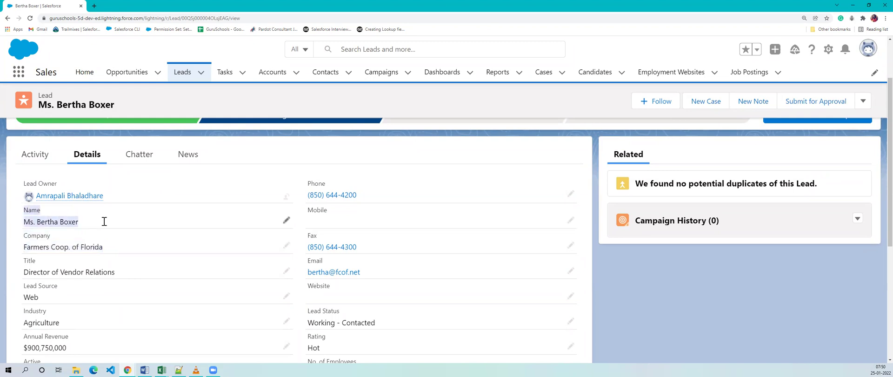
{"action": "left_click", "coordinate": [105, 223]}
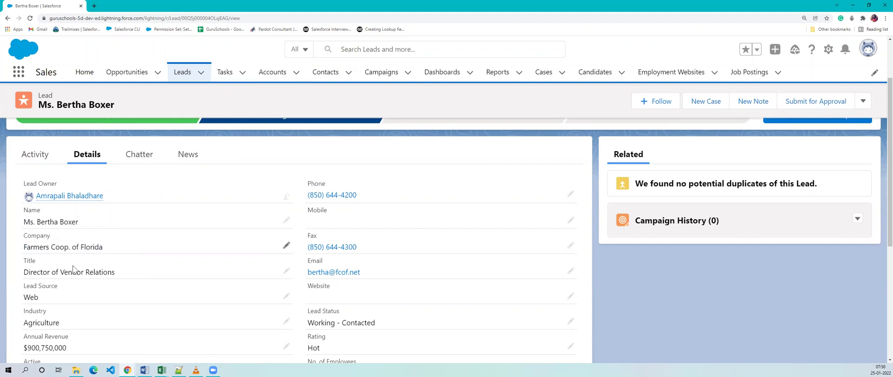
{"action": "left_click_drag", "start_coordinate": [24, 247], "coordinate": [124, 246]}
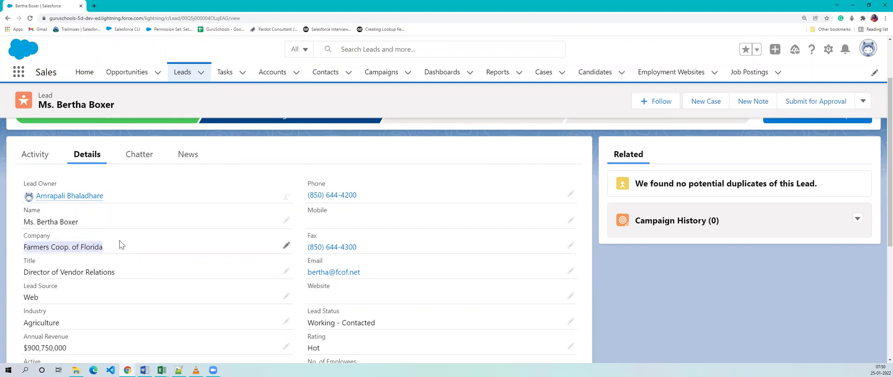
{"action": "left_click_drag", "start_coordinate": [24, 222], "coordinate": [87, 224]}
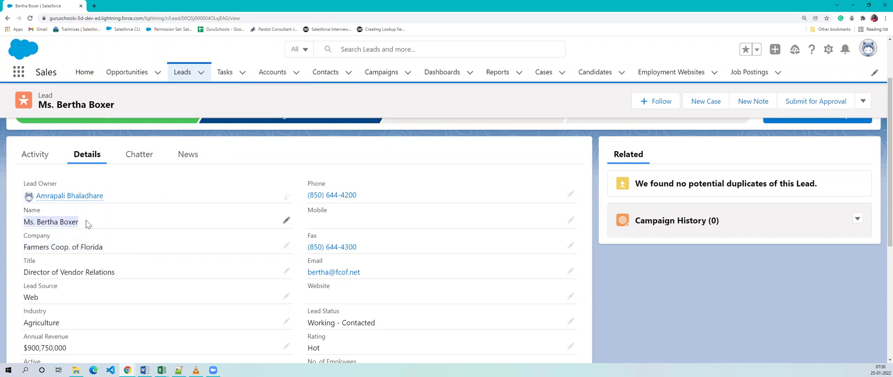
{"action": "left_click_drag", "start_coordinate": [18, 247], "coordinate": [110, 247]}
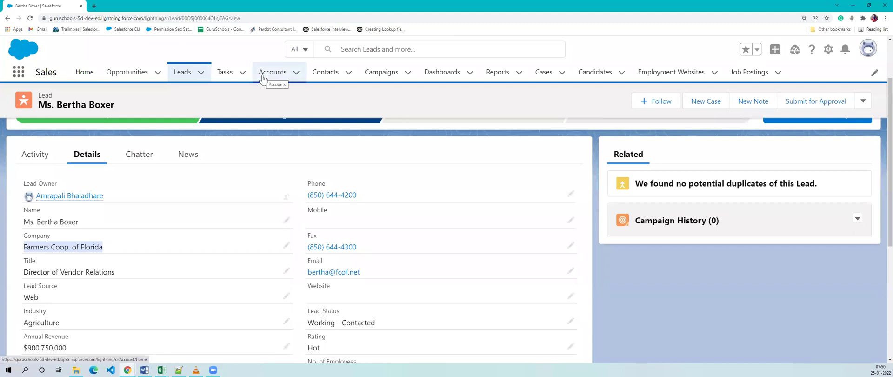
{"action": "left_click", "coordinate": [698, 307]}
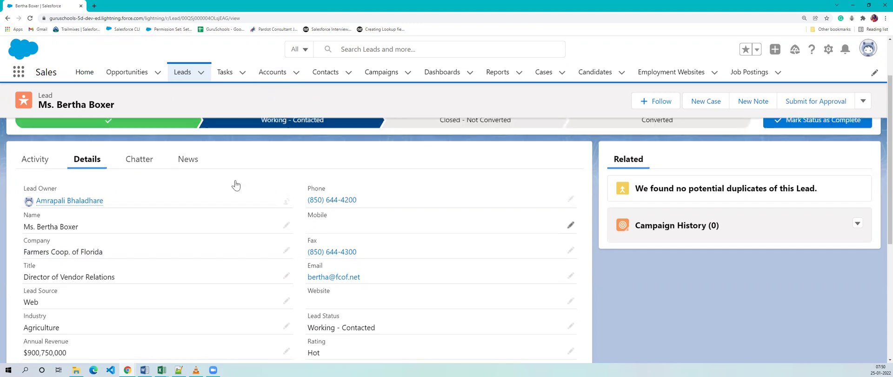
Open the first Burlington Textiles Corp of America Opportunity from the recently viewed opportunities
{"action": "scroll", "coordinate": [236, 185], "scroll_direction": "up", "scroll_amount": 2}
{"action": "left_click", "coordinate": [126, 77]}
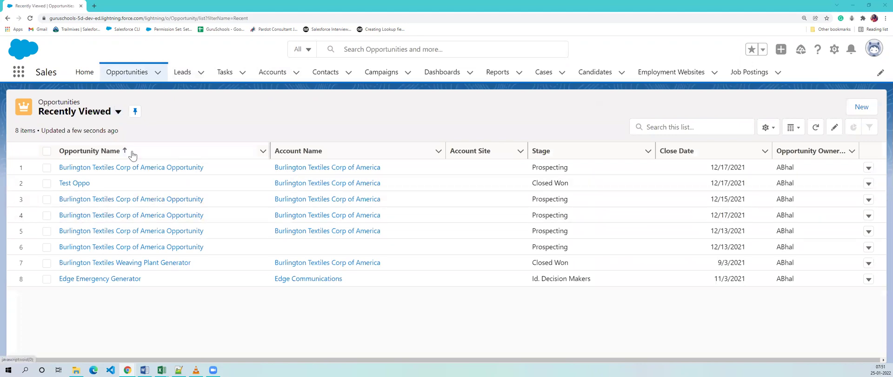
{"action": "left_click", "coordinate": [134, 168]}
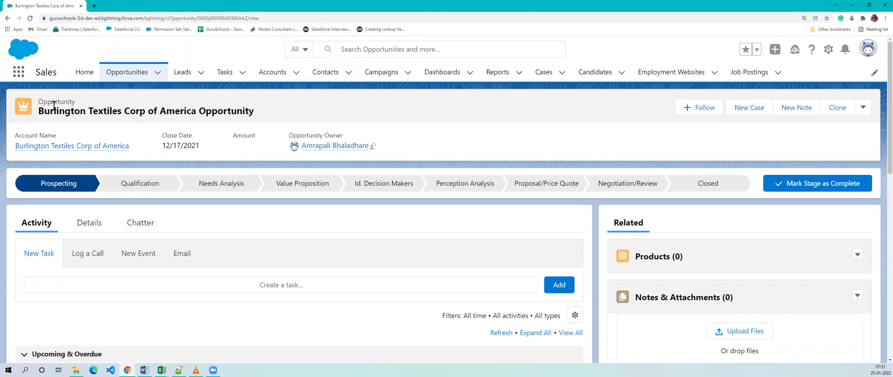
{"action": "left_click", "coordinate": [94, 113]}
Show the opportunity's details and review its fields and the stage path from Prospecting to Closed
{"action": "left_click", "coordinate": [89, 223]}
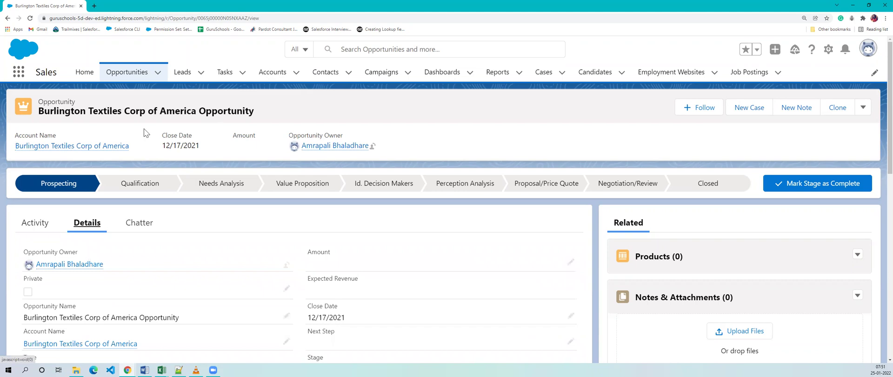
{"action": "scroll", "coordinate": [85, 219], "scroll_direction": "down", "scroll_amount": 1}
{"action": "scroll", "coordinate": [120, 194], "scroll_direction": "down", "scroll_amount": 1}
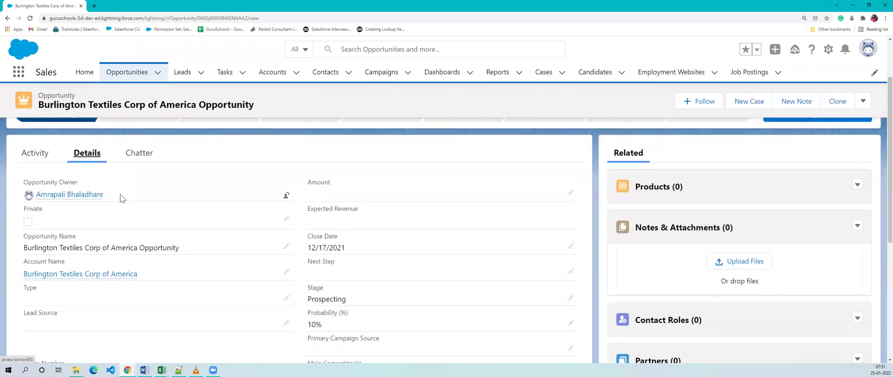
{"action": "scroll", "coordinate": [162, 253], "scroll_direction": "up", "scroll_amount": 2}
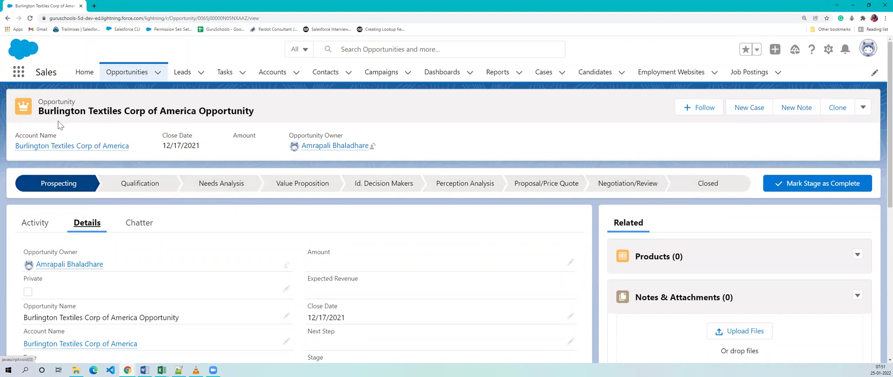
{"action": "scroll", "coordinate": [155, 298], "scroll_direction": "down", "scroll_amount": 1}
{"action": "scroll", "coordinate": [156, 298], "scroll_direction": "down", "scroll_amount": 1}
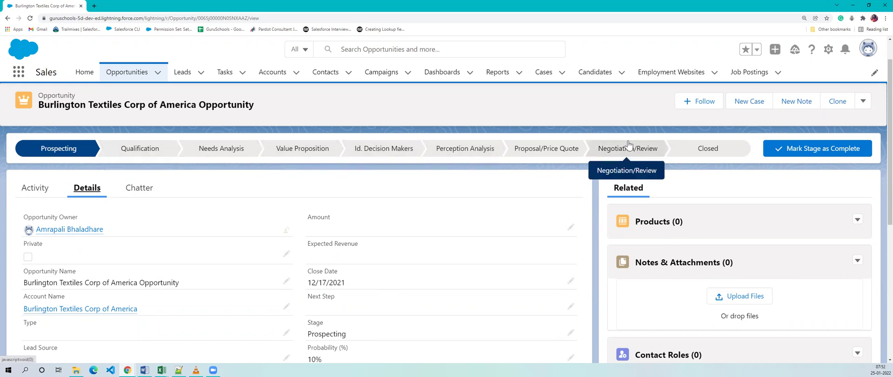
Select the Closed stage, examine the available closed-stage options, and cancel closing the opportunity
{"action": "left_click", "coordinate": [715, 156]}
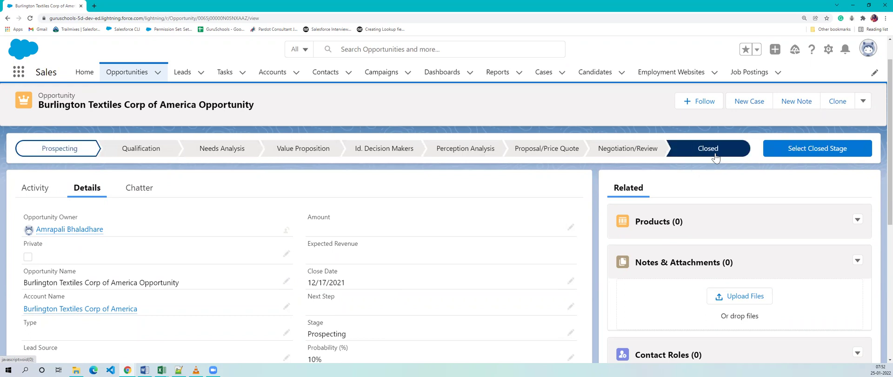
{"action": "left_click", "coordinate": [794, 158]}
{"action": "left_click", "coordinate": [490, 208]}
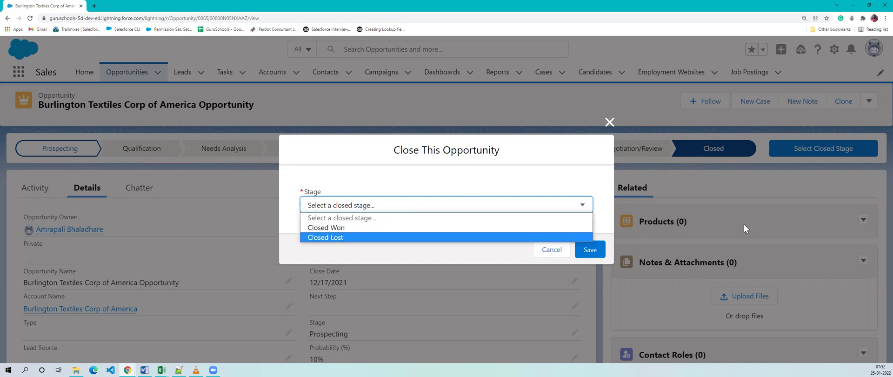
{"action": "left_click", "coordinate": [582, 163]}
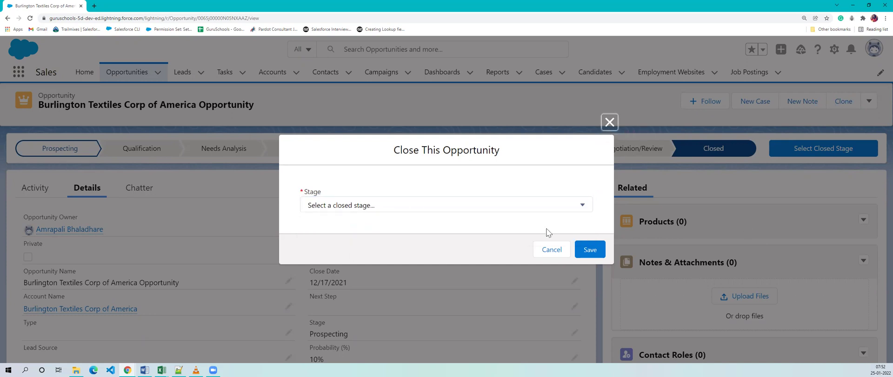
{"action": "left_click", "coordinate": [551, 249]}
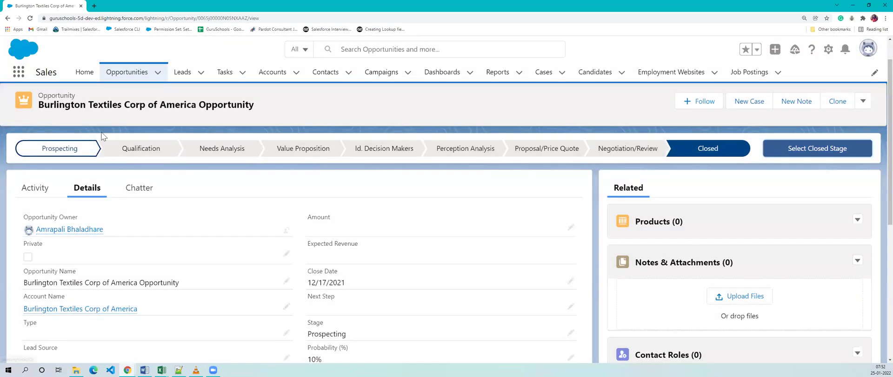
Examine the opportunity's record type and name in its header
{"action": "left_click_drag", "start_coordinate": [70, 104], "coordinate": [303, 106]}
{"action": "left_click", "coordinate": [283, 113]}
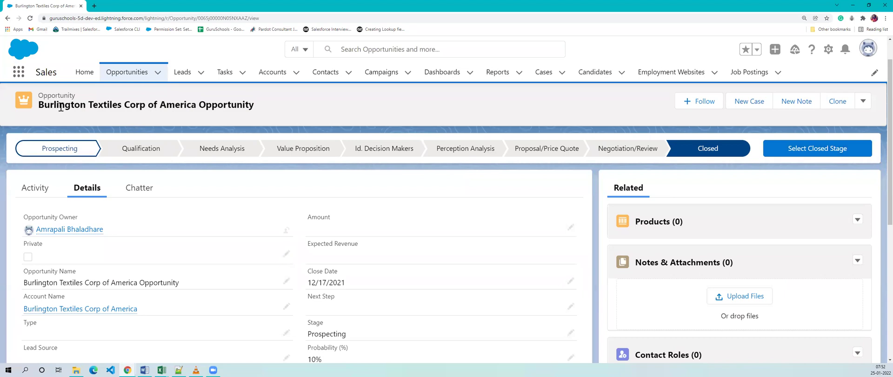
{"action": "left_click_drag", "start_coordinate": [39, 95], "coordinate": [328, 107]}
{"action": "left_click", "coordinate": [328, 107]}
Review the opportunity's remaining detail fields down to Description, along with related lists such as Contact Roles, Partners and Stage History
{"action": "scroll", "coordinate": [436, 246], "scroll_direction": "down", "scroll_amount": 5}
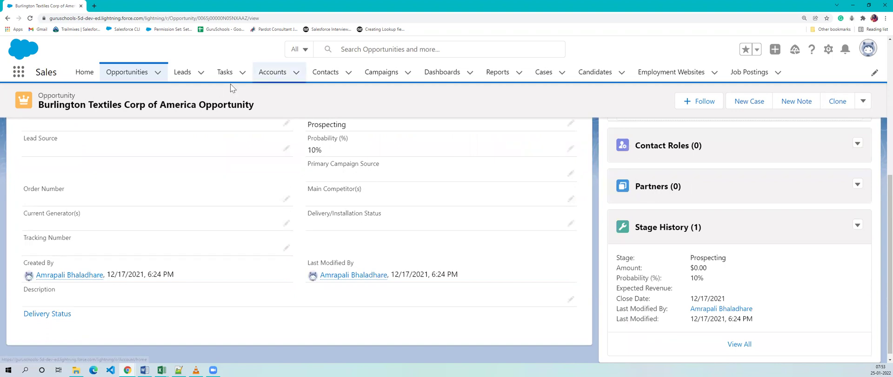
{"action": "scroll", "coordinate": [325, 243], "scroll_direction": "down", "scroll_amount": 1}
{"action": "scroll", "coordinate": [324, 243], "scroll_direction": "down", "scroll_amount": 1}
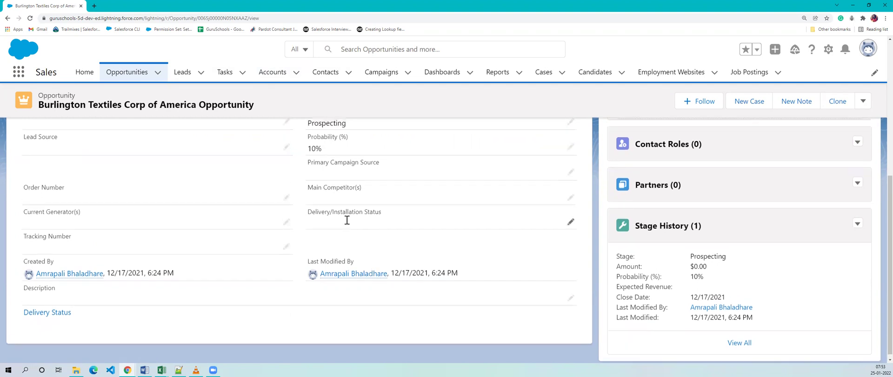
{"action": "scroll", "coordinate": [349, 220], "scroll_direction": "up", "scroll_amount": 7}
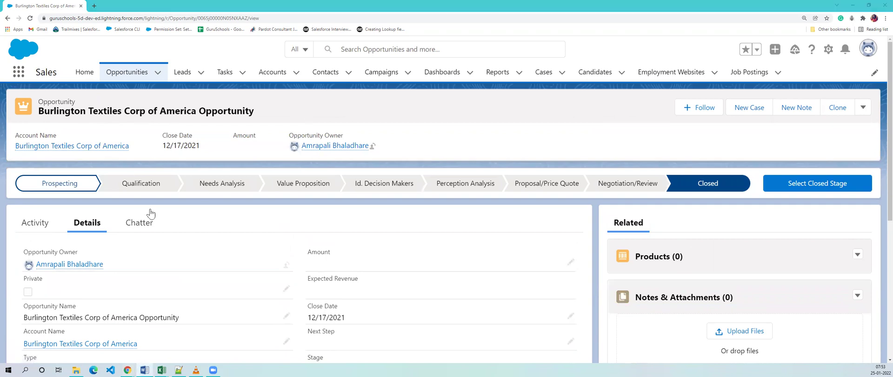
{"action": "scroll", "coordinate": [197, 250], "scroll_direction": "down", "scroll_amount": 3}
{"action": "scroll", "coordinate": [197, 250], "scroll_direction": "down", "scroll_amount": 5}
{"action": "scroll", "coordinate": [197, 244], "scroll_direction": "down", "scroll_amount": 2}
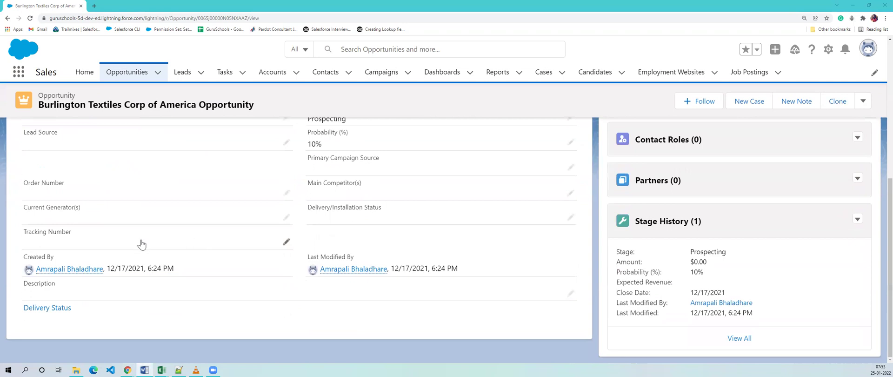
{"action": "scroll", "coordinate": [200, 239], "scroll_direction": "up", "scroll_amount": 3}
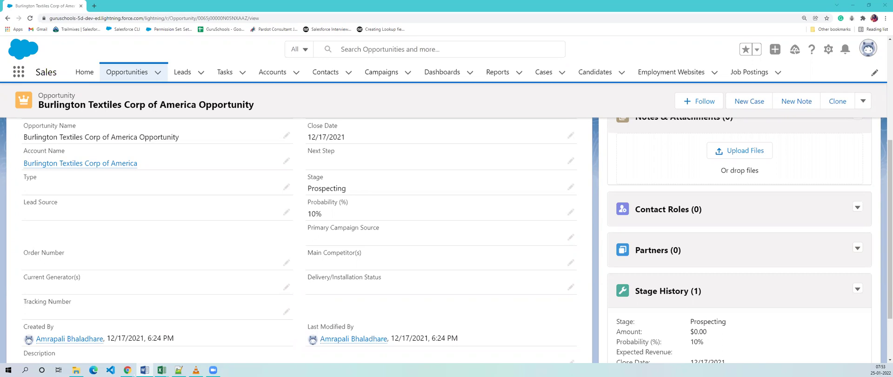
{"action": "scroll", "coordinate": [281, 230], "scroll_direction": "up", "scroll_amount": 5}
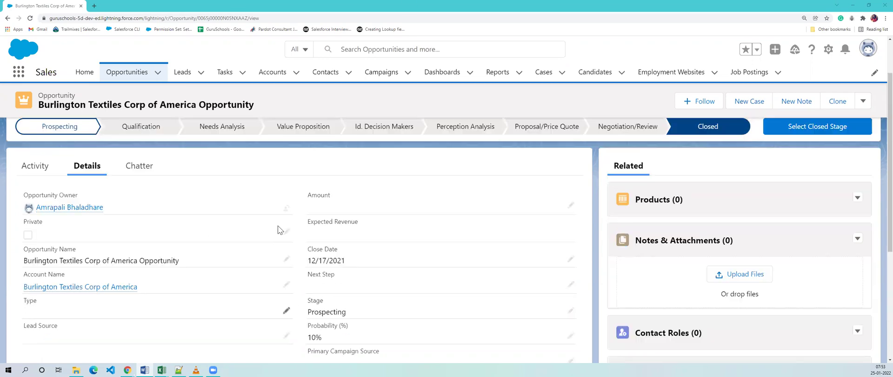
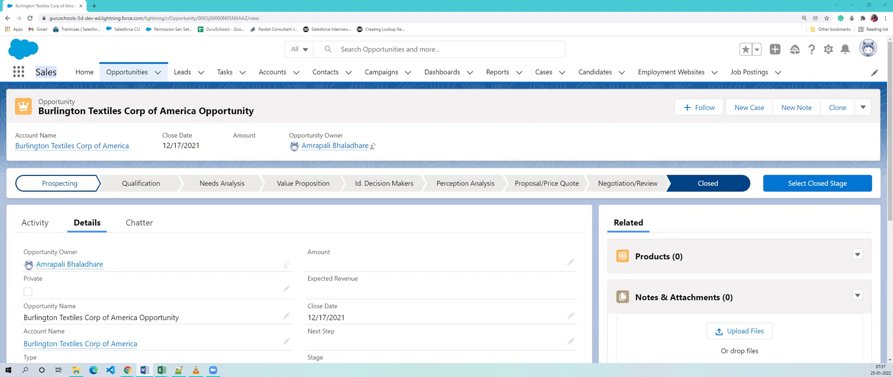
Reopen the first Burlington Textiles Corp of America Opportunity from the recently viewed list and review its details
{"action": "left_click", "coordinate": [150, 45]}
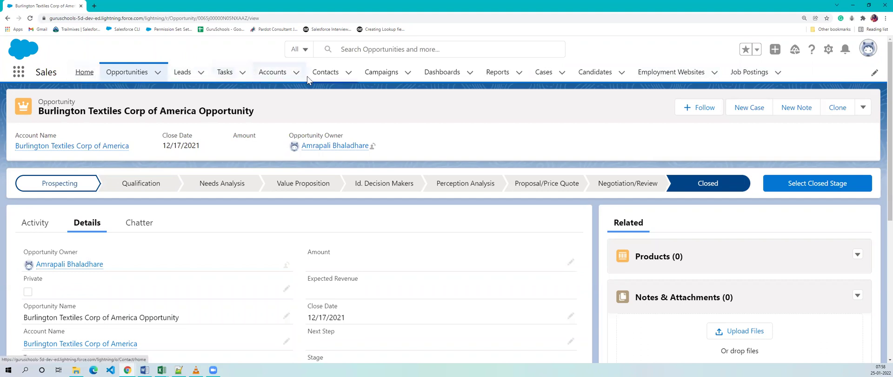
{"action": "left_click", "coordinate": [109, 75]}
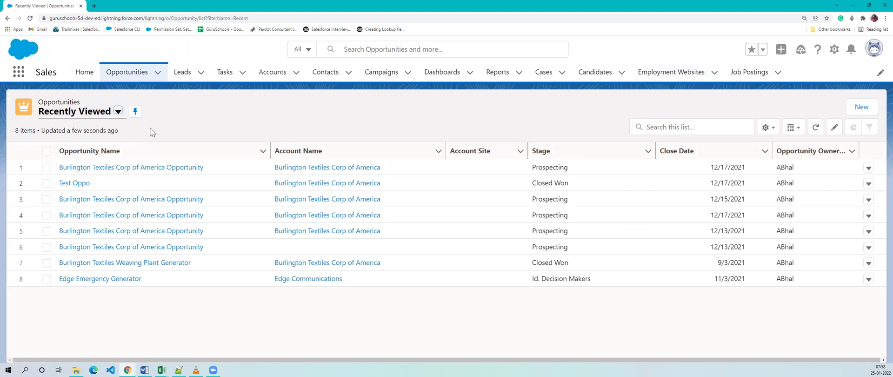
{"action": "left_click", "coordinate": [142, 152]}
{"action": "left_click", "coordinate": [137, 168]}
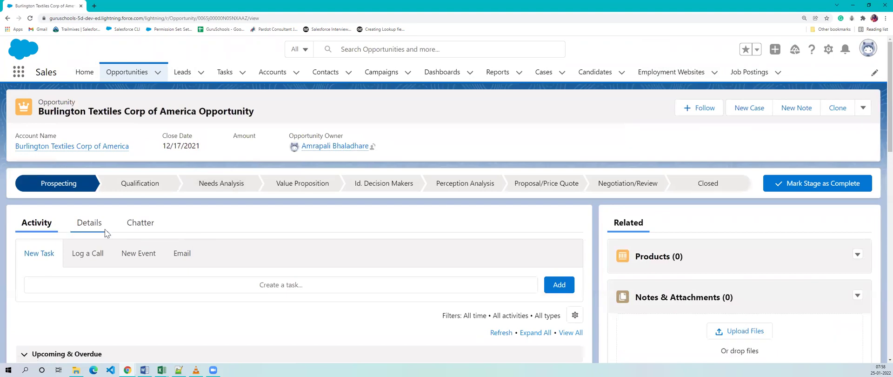
{"action": "left_click", "coordinate": [89, 222]}
{"action": "scroll", "coordinate": [207, 200], "scroll_direction": "down", "scroll_amount": 1}
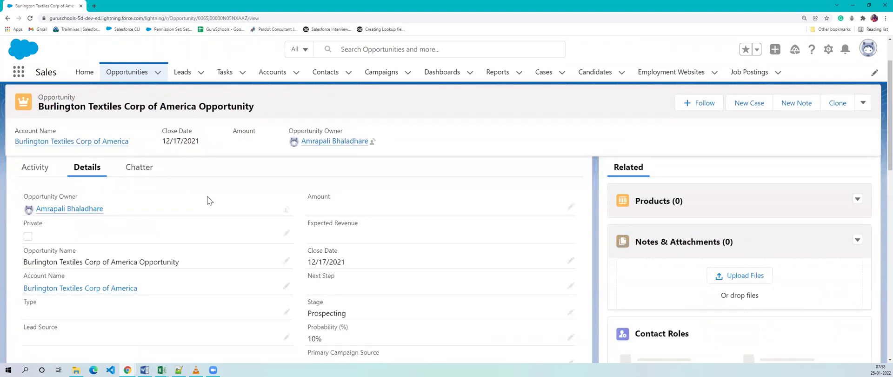
{"action": "scroll", "coordinate": [208, 200], "scroll_direction": "down", "scroll_amount": 5}
{"action": "scroll", "coordinate": [177, 175], "scroll_direction": "up", "scroll_amount": 8}
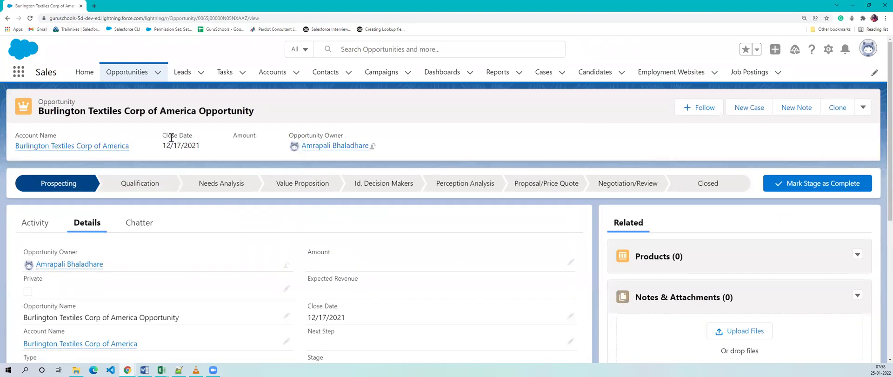
Return to the recently viewed opportunities and open the App Launcher's full list of apps
{"action": "left_click", "coordinate": [128, 77]}
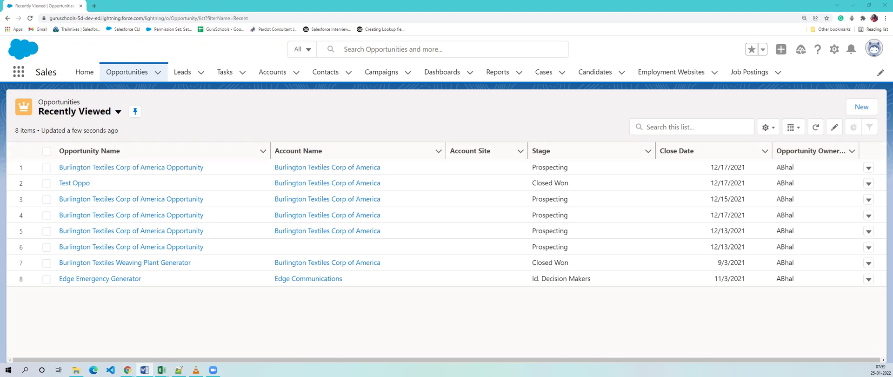
{"action": "left_click", "coordinate": [177, 152]}
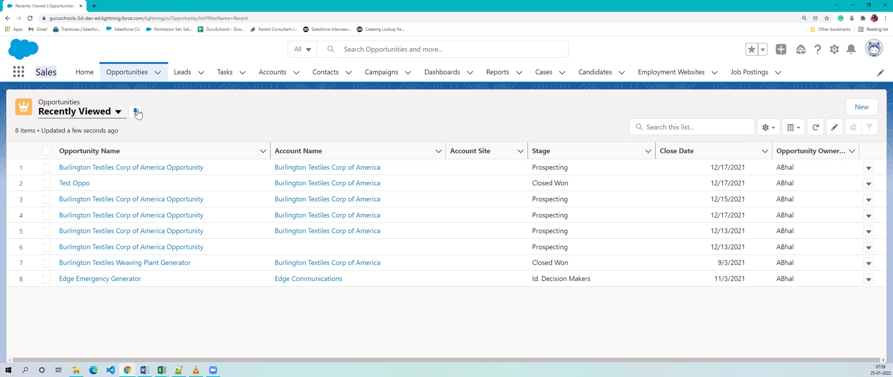
{"action": "left_click", "coordinate": [18, 73]}
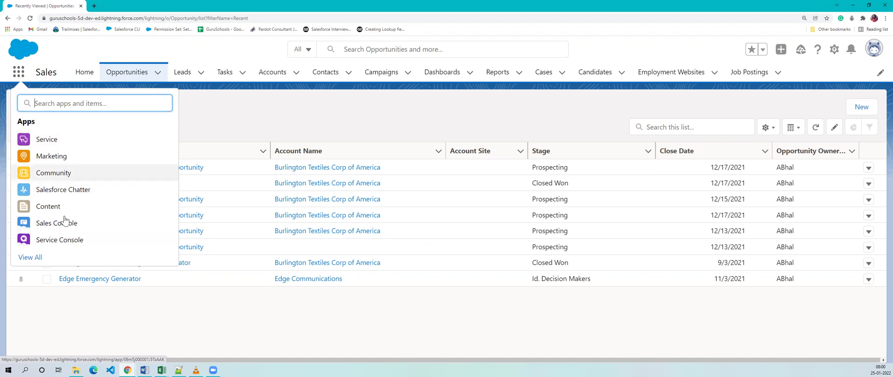
{"action": "left_click", "coordinate": [31, 258]}
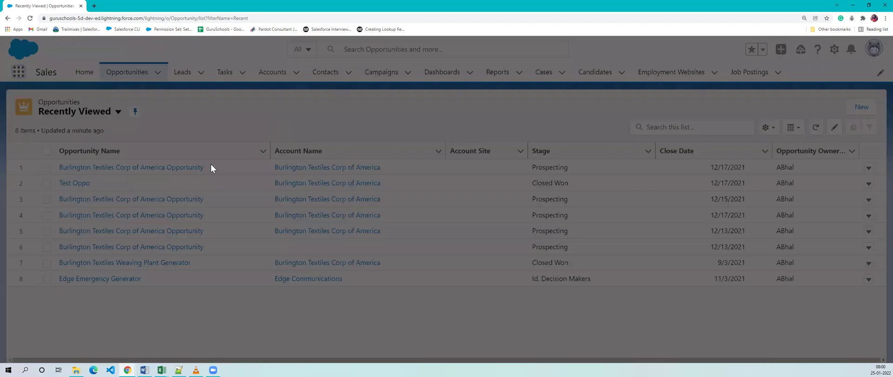
{"action": "scroll", "coordinate": [271, 205], "scroll_direction": "down", "scroll_amount": 2}
{"action": "scroll", "coordinate": [269, 176], "scroll_direction": "up", "scroll_amount": 2}
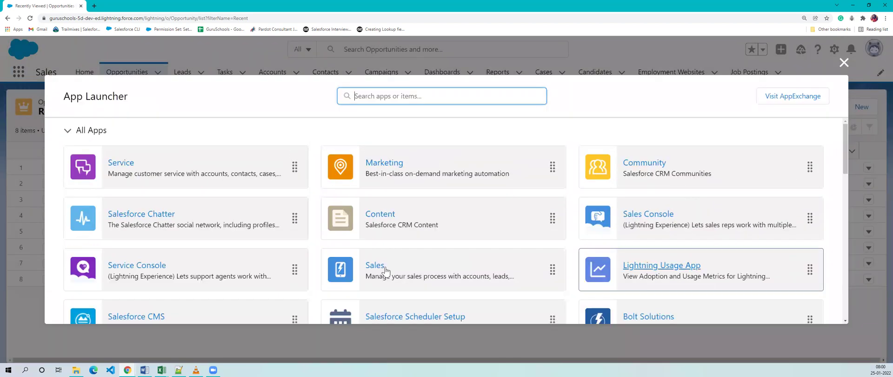
Look through the App Launcher's full list of apps and items
{"action": "scroll", "coordinate": [555, 199], "scroll_direction": "down", "scroll_amount": 5}
{"action": "scroll", "coordinate": [411, 206], "scroll_direction": "down", "scroll_amount": 7}
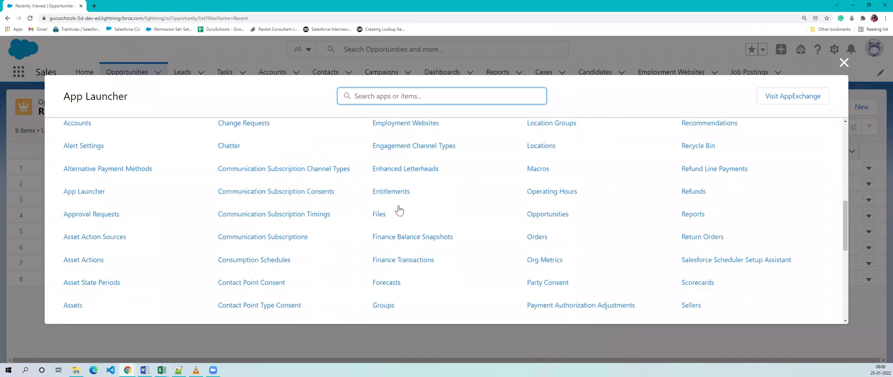
{"action": "scroll", "coordinate": [484, 233], "scroll_direction": "up", "scroll_amount": 2}
{"action": "scroll", "coordinate": [499, 227], "scroll_direction": "up", "scroll_amount": 10}
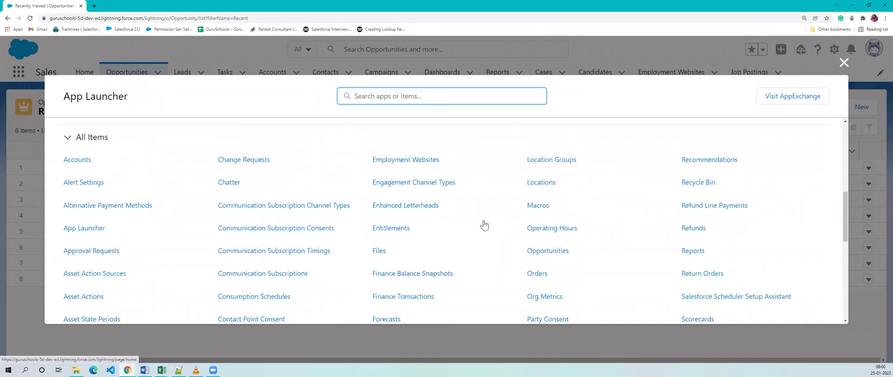
{"action": "scroll", "coordinate": [273, 167], "scroll_direction": "down", "scroll_amount": 2}
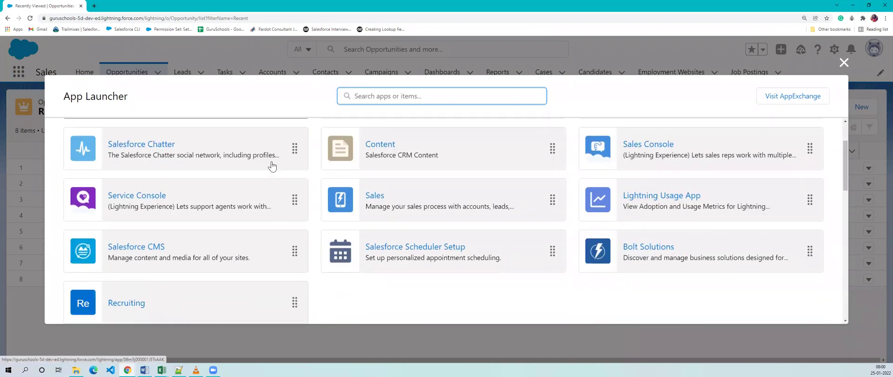
{"action": "scroll", "coordinate": [442, 205], "scroll_direction": "up", "scroll_amount": 2}
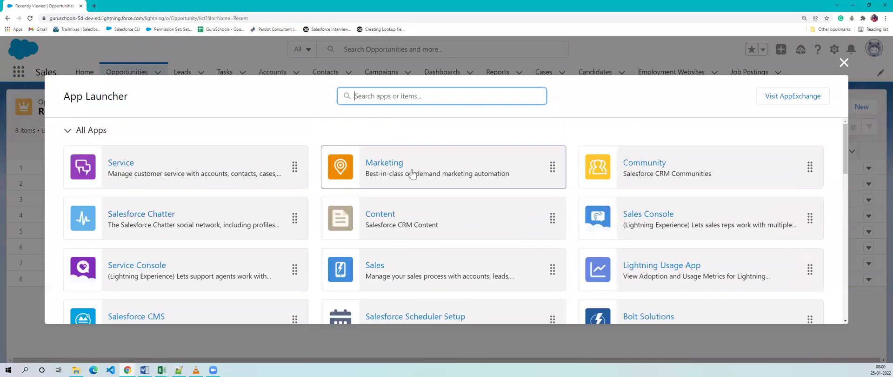
Open the Marketing app, and return to the Sales app from the full app list
{"action": "left_click", "coordinate": [415, 164]}
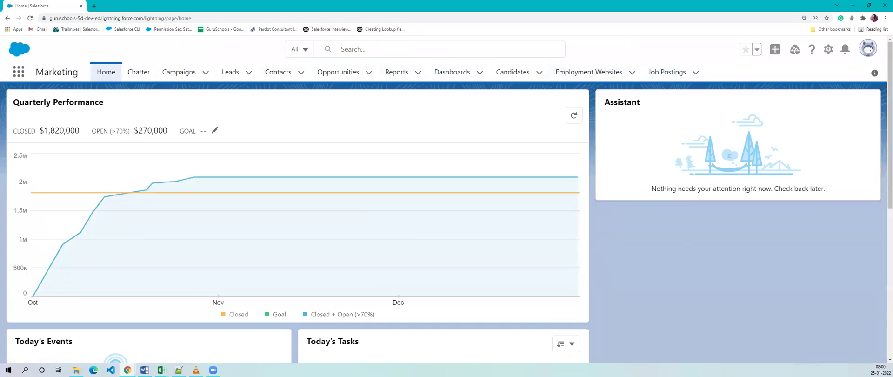
{"action": "left_click", "coordinate": [20, 72]}
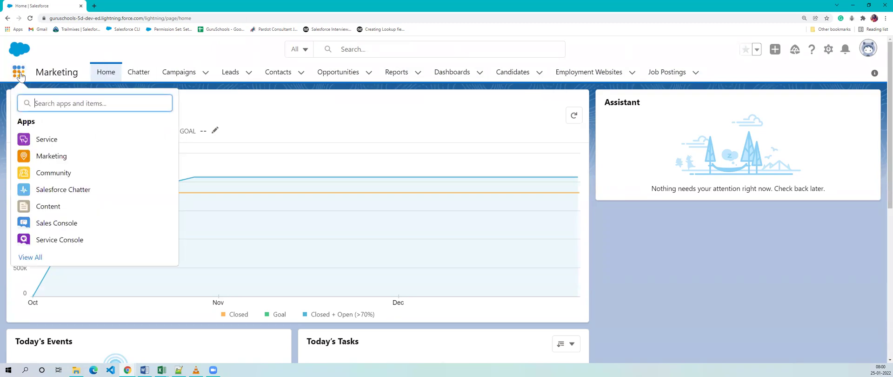
{"action": "left_click", "coordinate": [39, 255]}
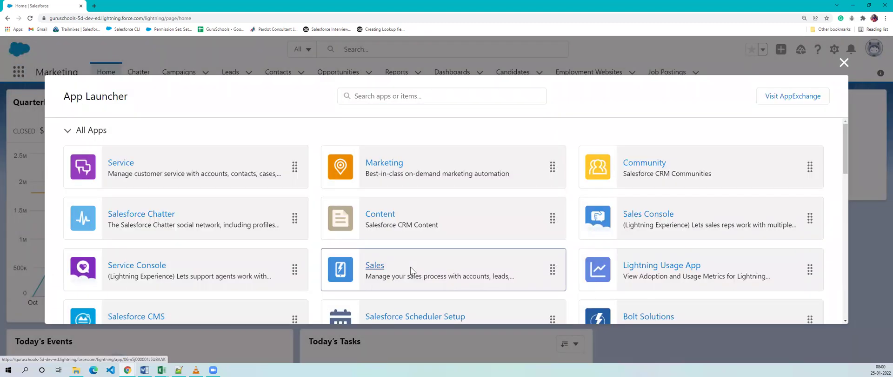
{"action": "left_click", "coordinate": [411, 271]}
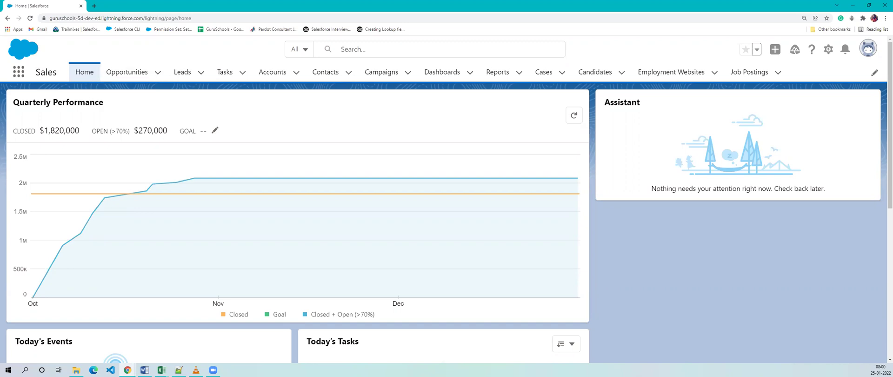
{"action": "left_click_drag", "start_coordinate": [36, 72], "coordinate": [64, 72]}
{"action": "left_click", "coordinate": [130, 100]}
{"action": "left_click_drag", "start_coordinate": [37, 73], "coordinate": [57, 75]}
{"action": "left_click", "coordinate": [151, 95]}
Open the Recruiting app from the full app list and examine its name and navigation bar
{"action": "left_click", "coordinate": [18, 74]}
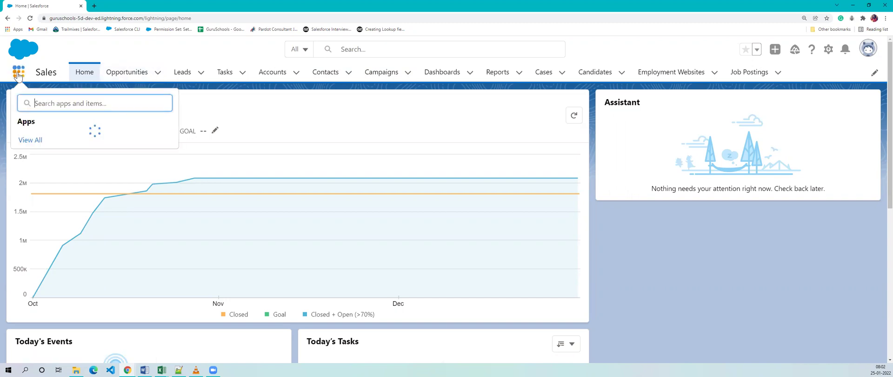
{"action": "scroll", "coordinate": [55, 163], "scroll_direction": "down", "scroll_amount": 2}
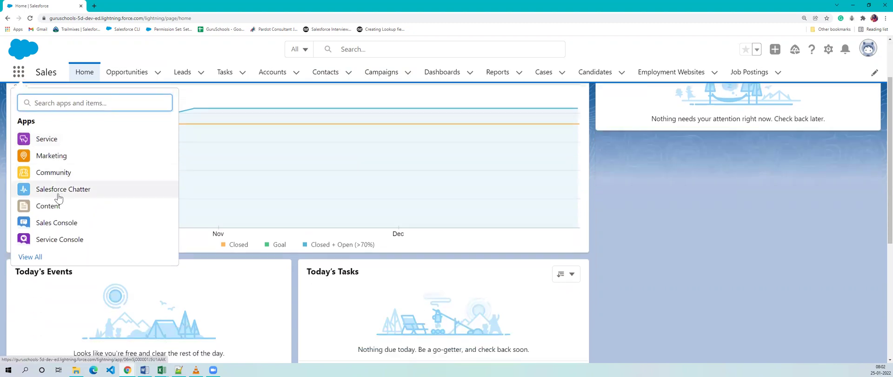
{"action": "left_click", "coordinate": [22, 267]}
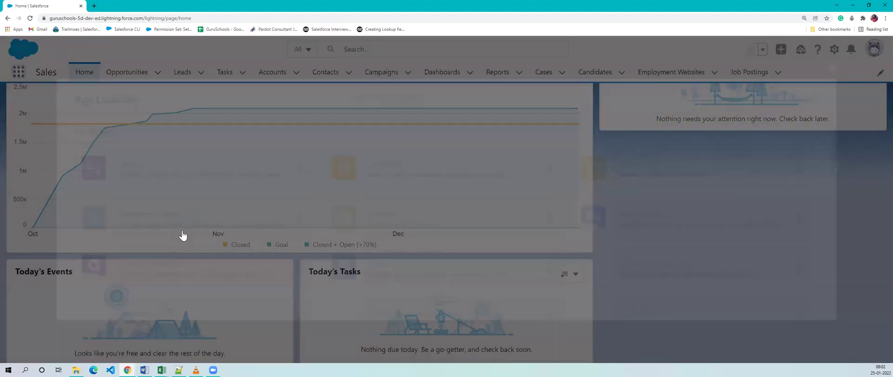
{"action": "scroll", "coordinate": [132, 235], "scroll_direction": "down", "scroll_amount": 3}
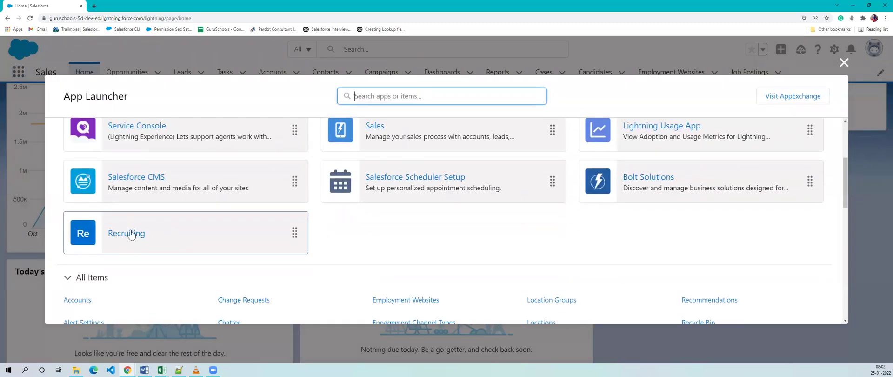
{"action": "left_click", "coordinate": [156, 238]}
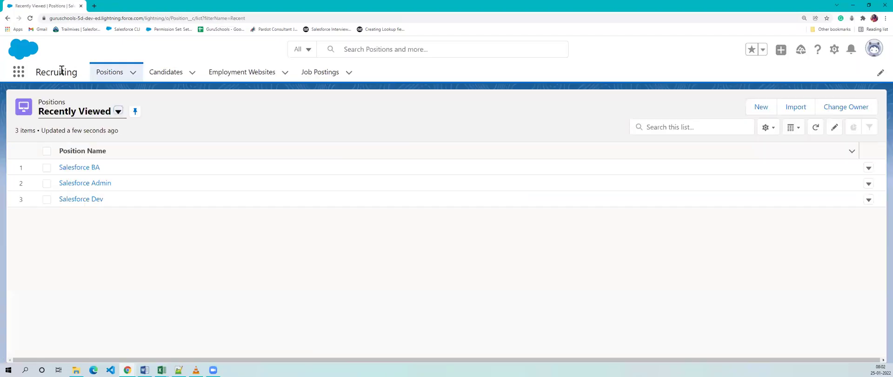
{"action": "left_click", "coordinate": [145, 105]}
{"action": "left_click_drag", "start_coordinate": [88, 55], "coordinate": [270, 82]}
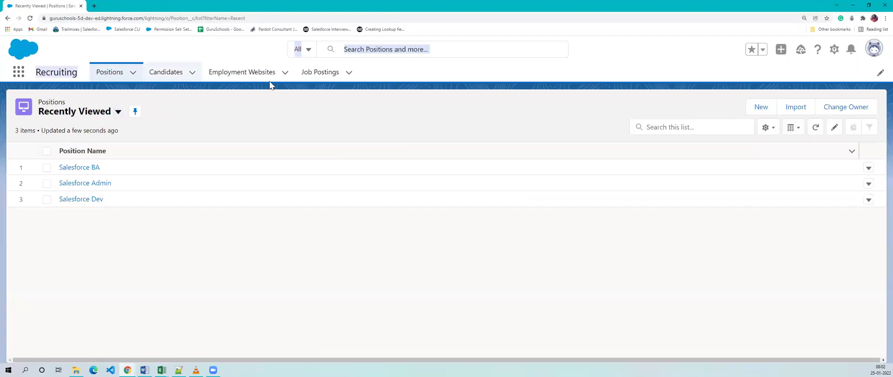
{"action": "left_click", "coordinate": [334, 104]}
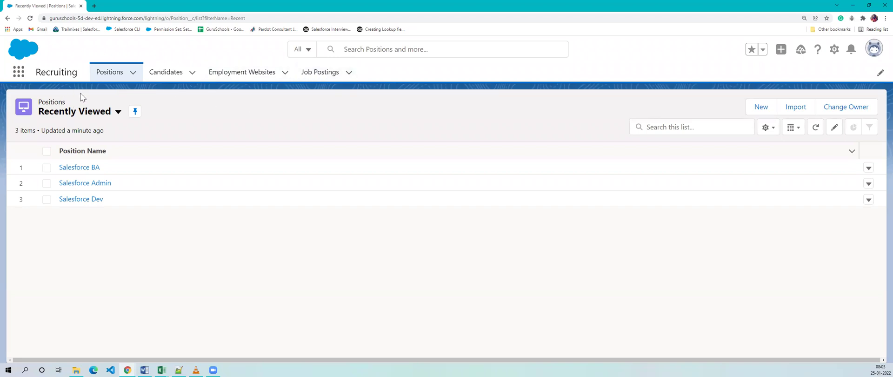
Open the Salesforce BA position record and review its detail fields
{"action": "key", "text": "alt+Tab"}
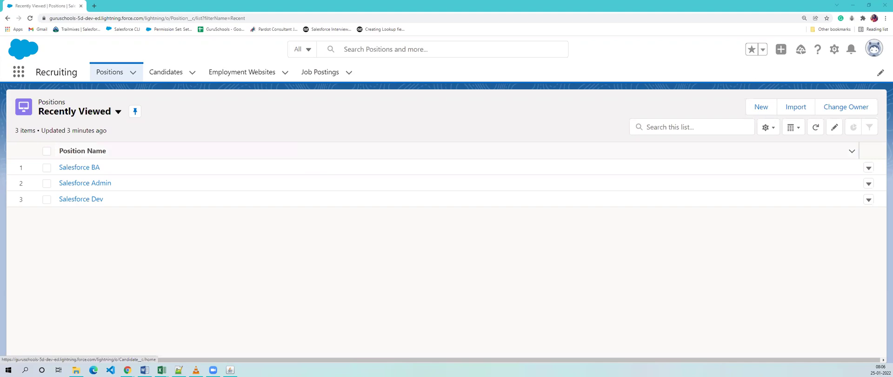
{"action": "left_click", "coordinate": [85, 173]}
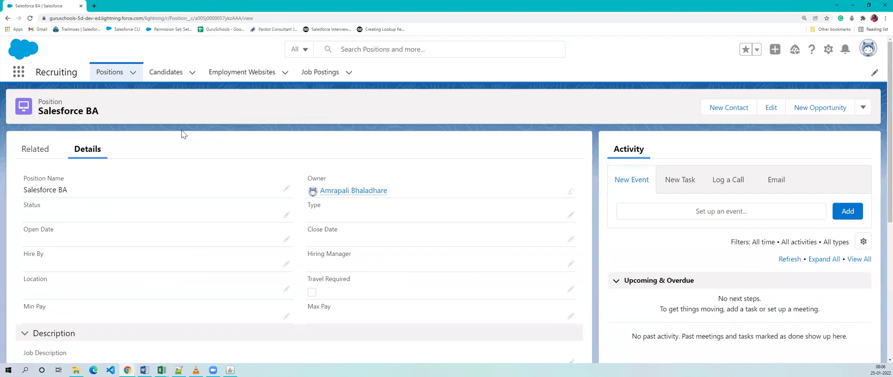
{"action": "scroll", "coordinate": [403, 240], "scroll_direction": "down", "scroll_amount": 1}
{"action": "scroll", "coordinate": [403, 247], "scroll_direction": "down", "scroll_amount": 5}
{"action": "scroll", "coordinate": [402, 253], "scroll_direction": "up", "scroll_amount": 5}
Find the Sales app in the App Launcher by searching for "sales" and open it
{"action": "key", "text": "alt+Tab"}
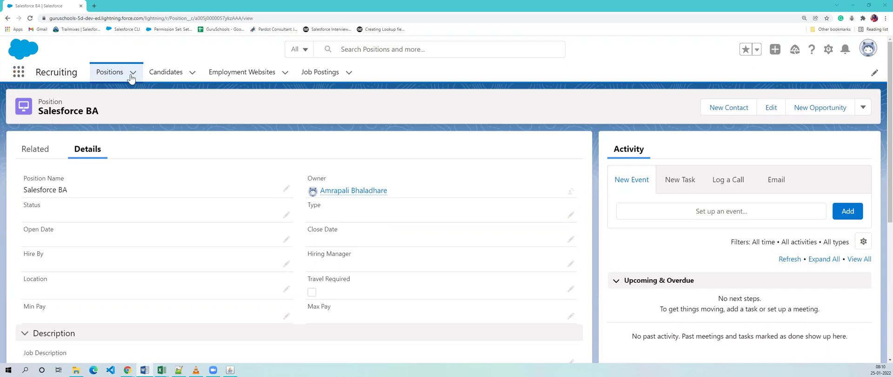
{"action": "left_click", "coordinate": [18, 72]}
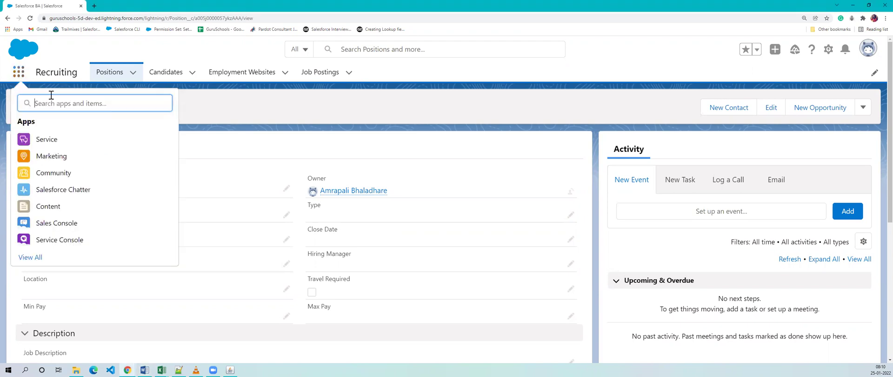
{"action": "type", "text": "sales"}
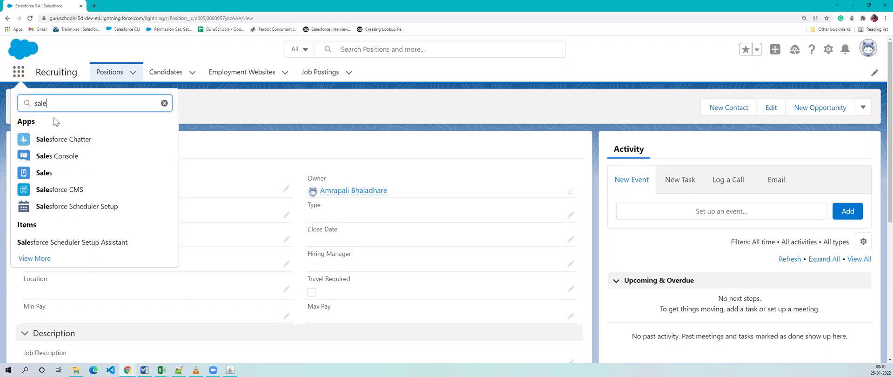
{"action": "left_click", "coordinate": [57, 173]}
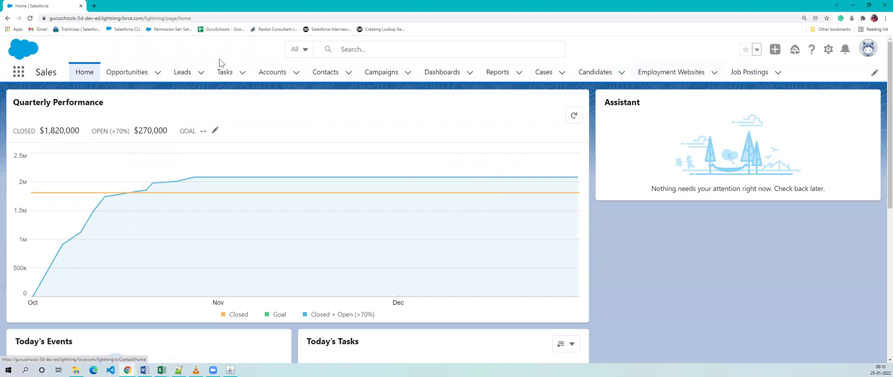
Look over the recently viewed Opportunities, Leads, Candidates and Employment Websites, and return to the Leads list
{"action": "left_click", "coordinate": [138, 76]}
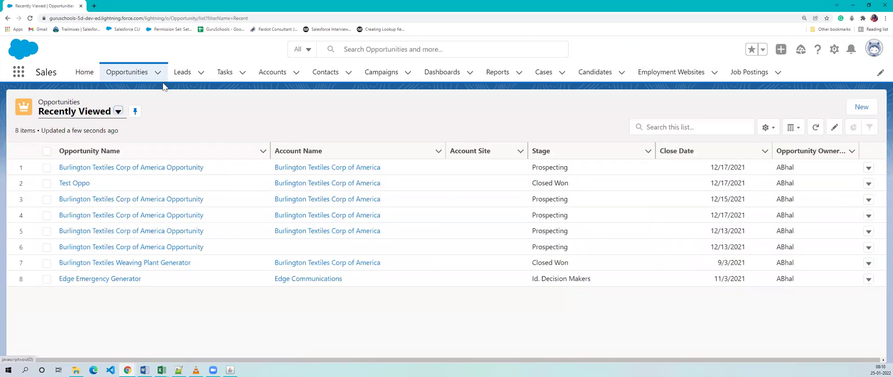
{"action": "left_click", "coordinate": [179, 73]}
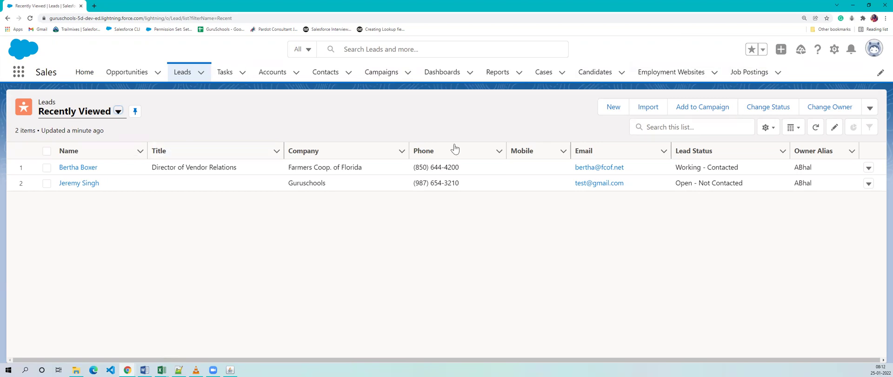
{"action": "left_click", "coordinate": [588, 78]}
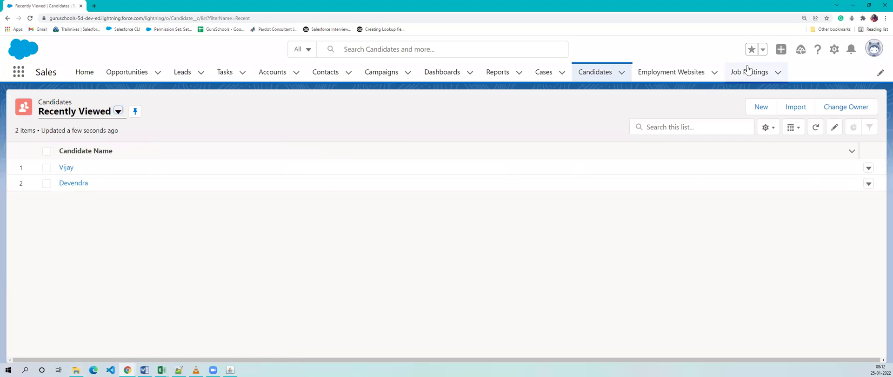
{"action": "left_click", "coordinate": [679, 71]}
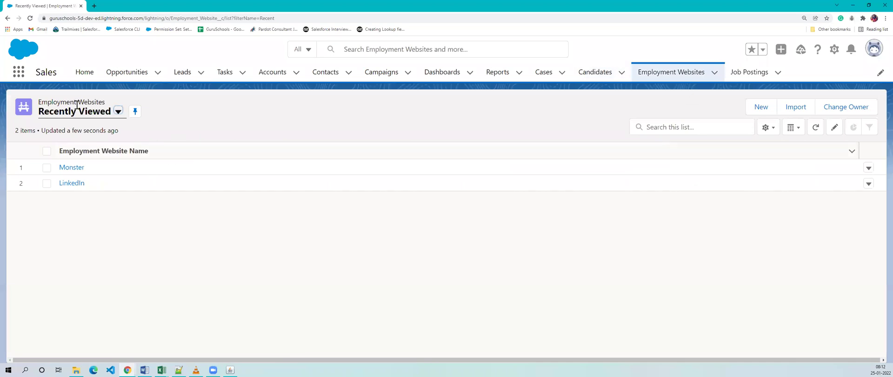
{"action": "left_click", "coordinate": [190, 77]}
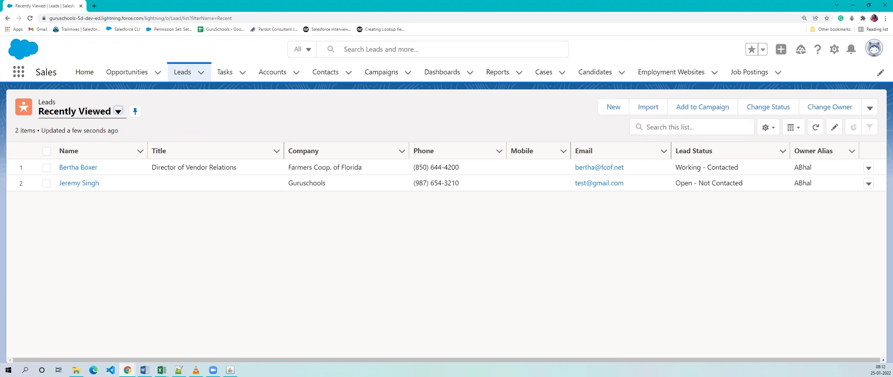
Switch to the blank Notepad window and maximize it
{"action": "key", "text": "alt+Tab"}
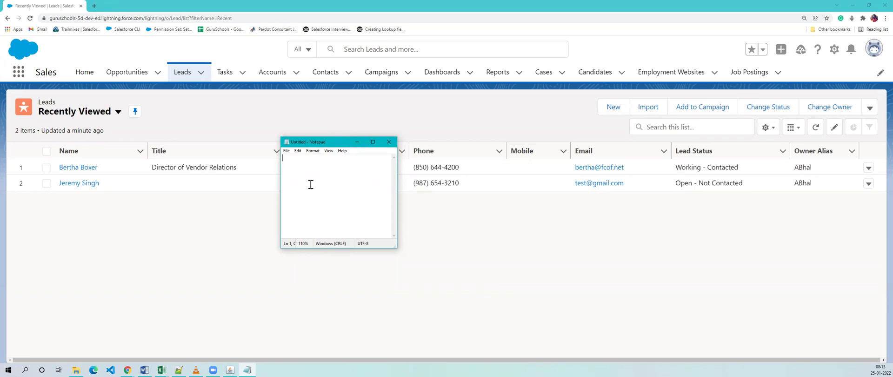
{"action": "left_click", "coordinate": [372, 142]}
{"action": "type", "text": "fdskj"}
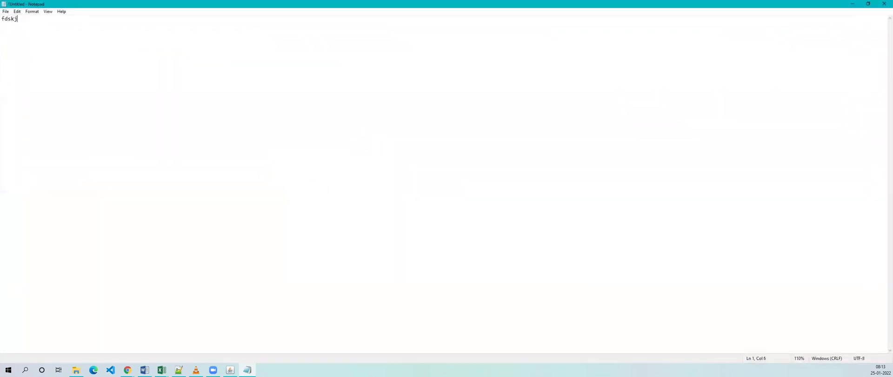
{"action": "key", "text": "BackSpace"}
{"action": "key", "text": "BackSpace"}
{"action": "key", "text": "BackSpace"}
{"action": "key", "text": "BackSpace"}
{"action": "key", "text": "BackSpace"}
Zoom the Notepad text in three times to 140%
{"action": "left_click", "coordinate": [50, 11]}
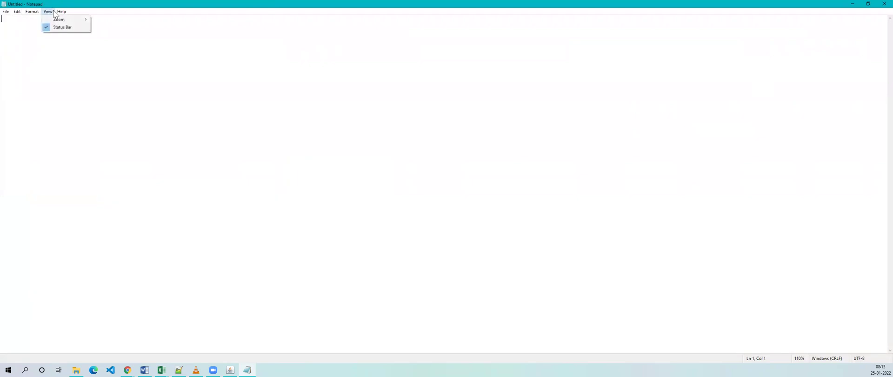
{"action": "mouse_move", "coordinate": [60, 20]}
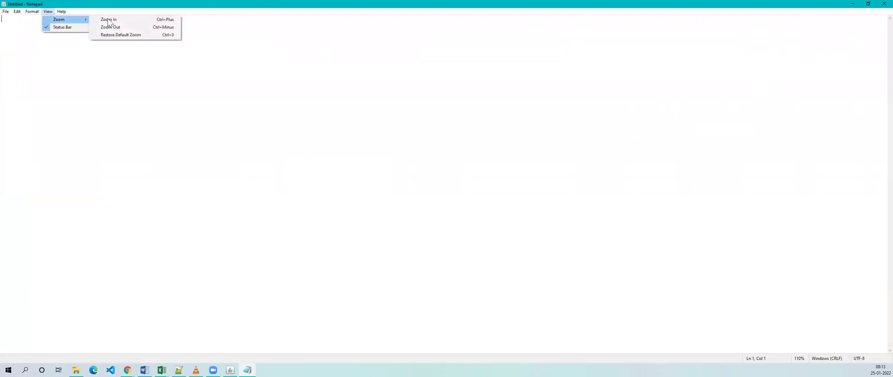
{"action": "left_click", "coordinate": [122, 19]}
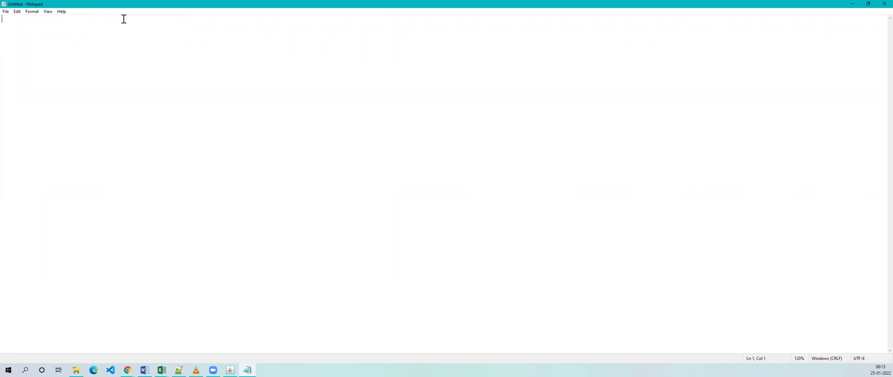
{"action": "left_click", "coordinate": [54, 12]}
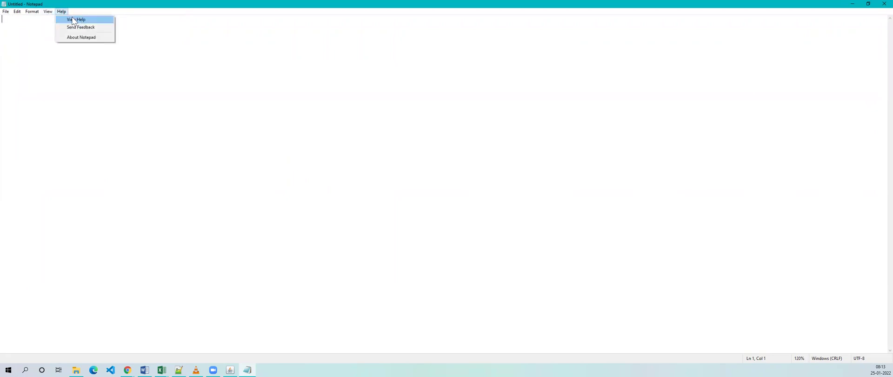
{"action": "mouse_move", "coordinate": [54, 20]}
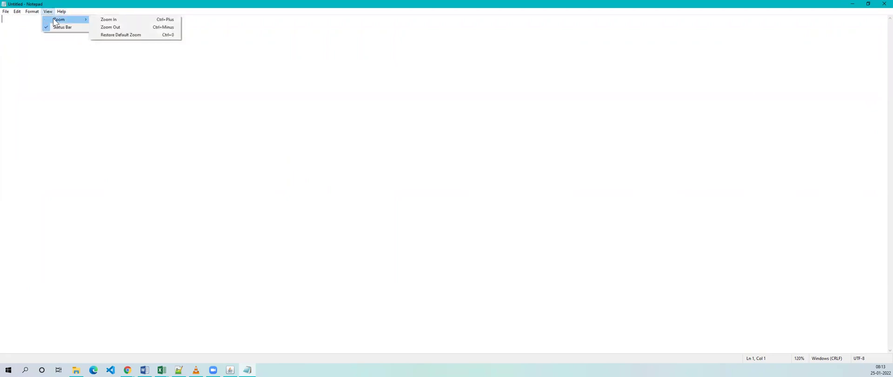
{"action": "left_click", "coordinate": [104, 19]}
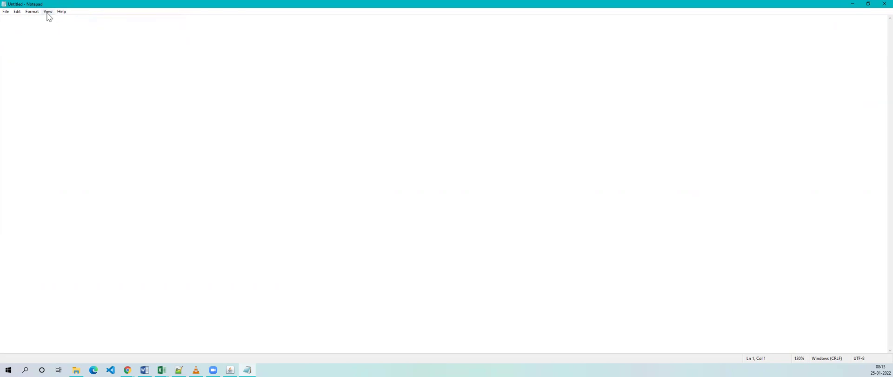
{"action": "left_click", "coordinate": [47, 12]}
{"action": "mouse_move", "coordinate": [56, 18]}
{"action": "left_click", "coordinate": [98, 19]}
Write "Default On" and "Default Off" on the first two lines of the blank note
{"action": "type", "text": "Default"}
{"action": "type", "text": "OnDefault "}
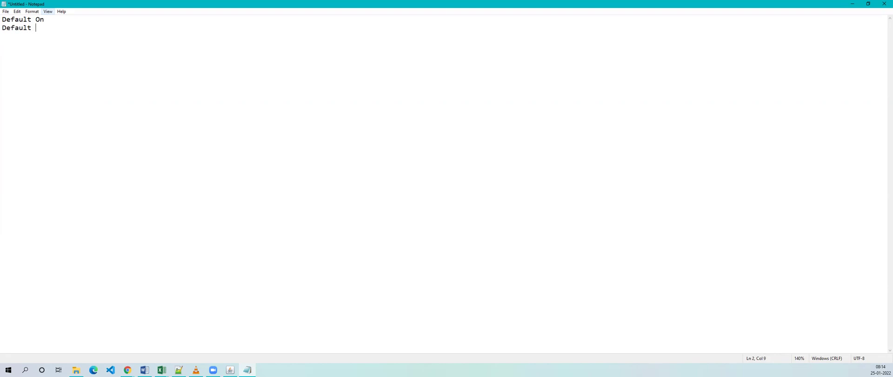
{"action": "type", "text": "Off"}
Begin a third line with "Tab H", removing the surplus repeated letters
{"action": "type", "text": "Tab HHHHHHHHH"}
{"action": "type", "text": "HHHHHHHHHHHHHHHHHHHHH"}
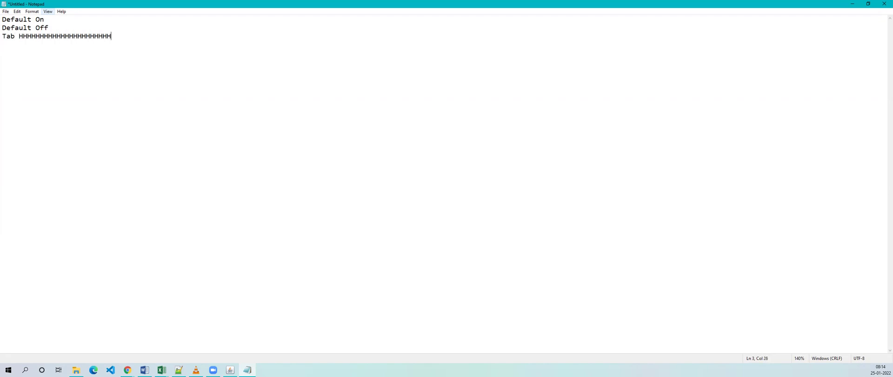
{"action": "type", "text": "HHHHHHHHHHHHHHHHHHHHHIDDERN"}
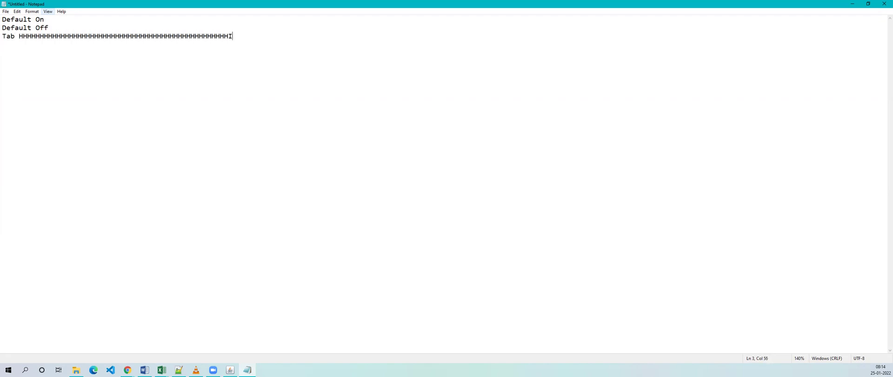
{"action": "mouse_move", "coordinate": [24, 37]}
{"action": "left_mouse_down"}
{"action": "mouse_move", "coordinate": [183, 43]}
{"action": "mouse_move", "coordinate": [28, 36]}
{"action": "left_mouse_up"}
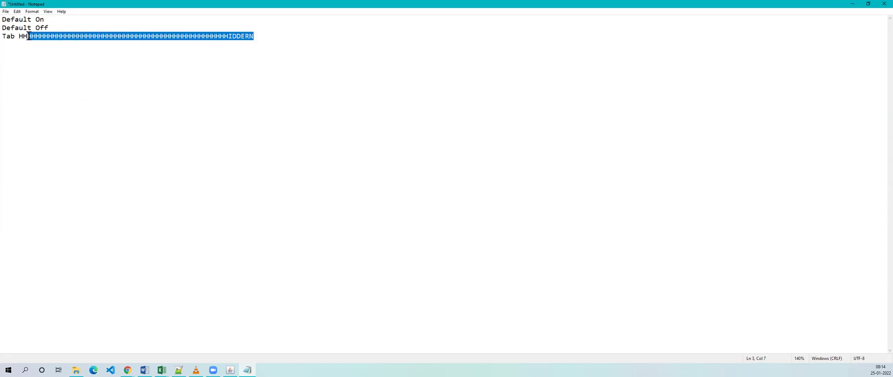
{"action": "key", "text": "BackSpace"}
{"action": "key", "text": "BackSpace"}
{"action": "type", "text": "I"}
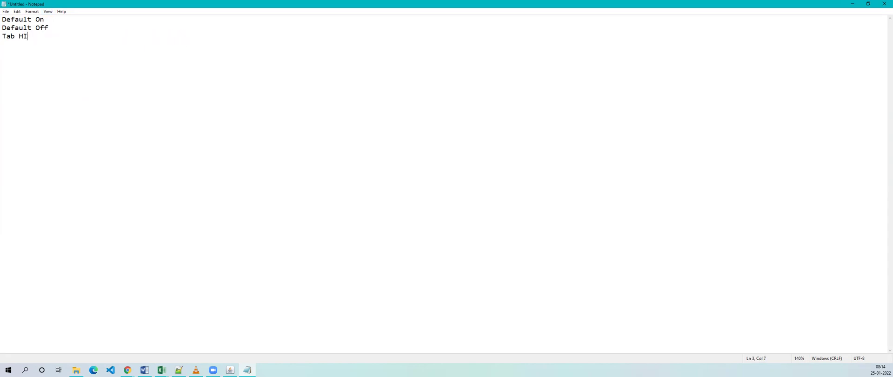
{"action": "type", "text": "IIIIIIIIIIIIIIIIIIIIIIIIIIIIIIIIIIIIIIIIIIIIIIIIIIIIIIDDEN"}
{"action": "mouse_move", "coordinate": [29, 36]}
{"action": "left_mouse_down"}
{"action": "mouse_move", "coordinate": [169, 45]}
{"action": "mouse_move", "coordinate": [27, 38]}
{"action": "left_mouse_up"}
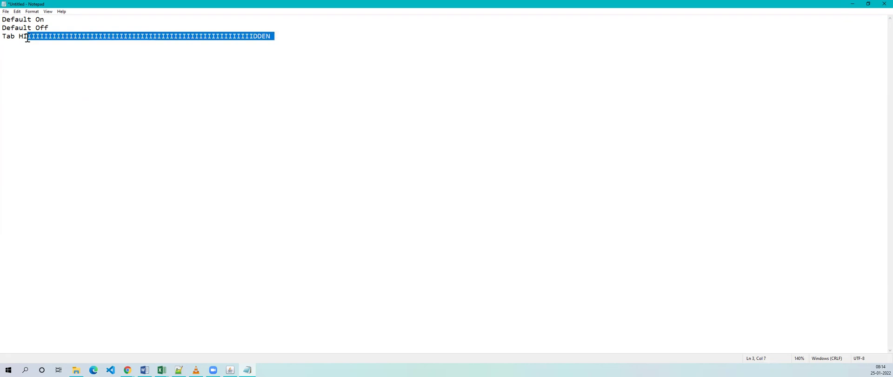
{"action": "key", "text": "BackSpace"}
{"action": "key", "text": "BackSpace"}
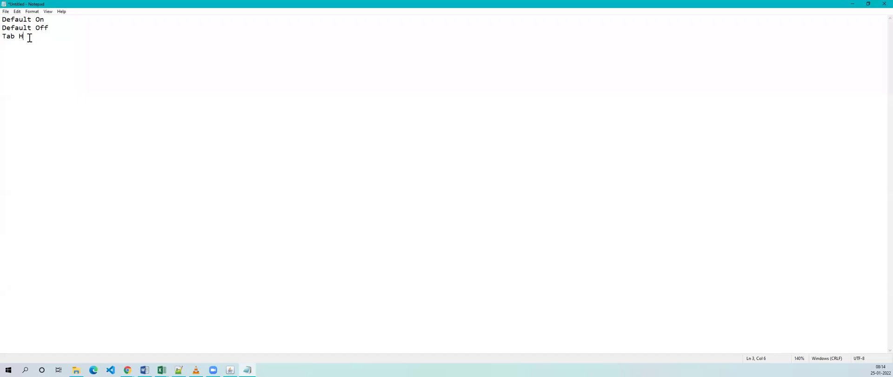
{"action": "type", "text": "DDIDD"}
{"action": "key", "text": "BackSpace"}
{"action": "key", "text": "BackSpace"}
{"action": "key", "text": "BackSpace"}
{"action": "key", "text": "BackSpace"}
{"action": "key", "text": "BackSpace"}
Complete the third line as "Tab HIDDEN" and restore the Notepad window to its smaller size over Salesforce
{"action": "type", "text": "IDDEN"}
{"action": "key", "text": "ctrl+a"}
{"action": "left_click", "coordinate": [64, 50]}
{"action": "left_click_drag", "start_coordinate": [9, 23], "coordinate": [50, 22]}
{"action": "left_click", "coordinate": [68, 72]}
{"action": "left_click", "coordinate": [869, 4]}
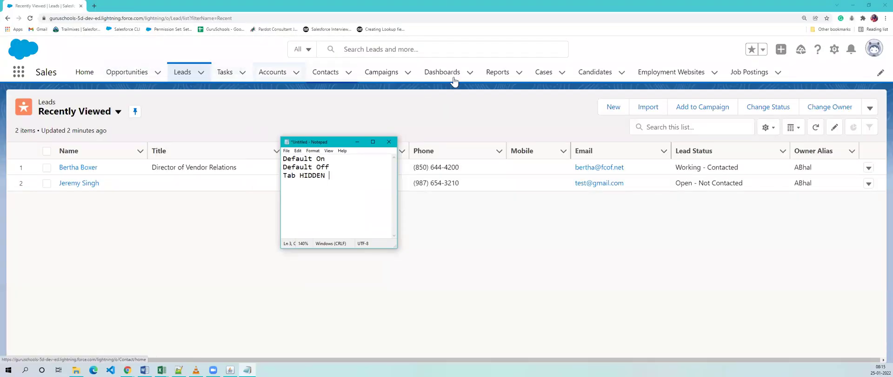
Highlight the "Default Off" and "Tab HIDDEN" lines in the note to point them out
{"action": "left_click", "coordinate": [325, 158], "text": "shift"}
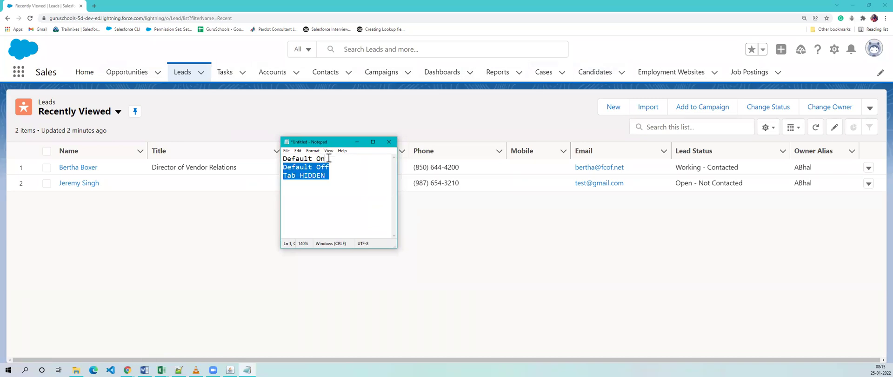
{"action": "left_click", "coordinate": [346, 192]}
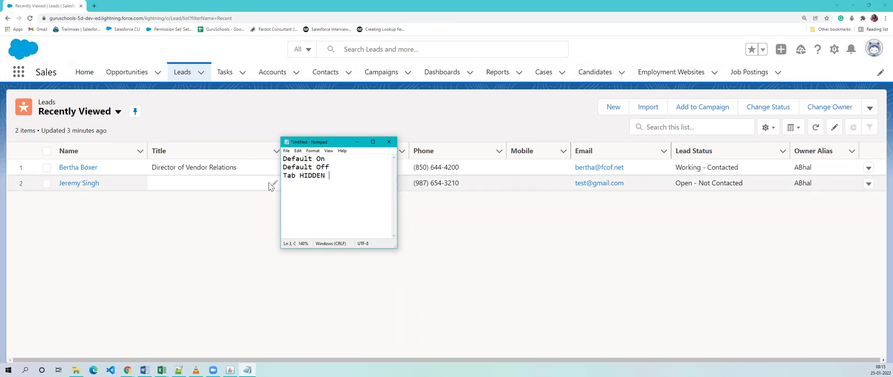
{"action": "left_click_drag", "start_coordinate": [348, 176], "coordinate": [269, 166]}
{"action": "left_click", "coordinate": [335, 189]}
{"action": "left_click_drag", "start_coordinate": [346, 176], "coordinate": [306, 194]}
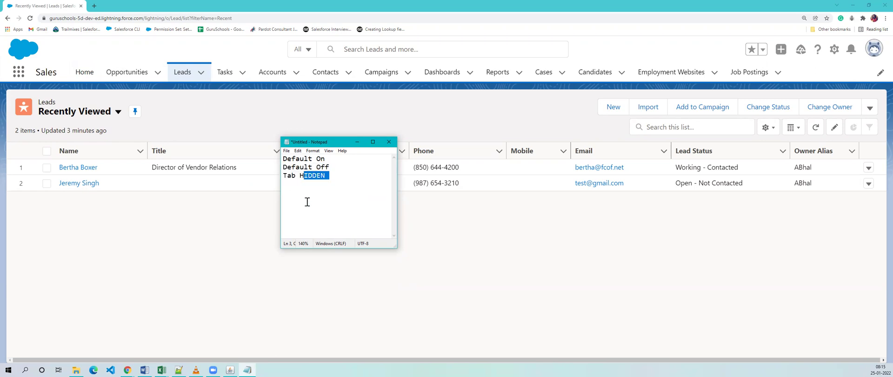
{"action": "left_click", "coordinate": [347, 190]}
Switch to the Salesforce window, look through all apps and items in the full App Launcher, and close it
{"action": "left_click", "coordinate": [19, 75]}
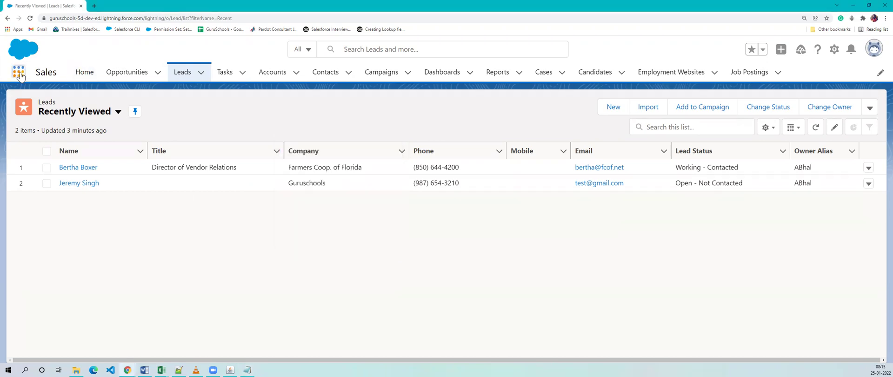
{"action": "left_click", "coordinate": [20, 74]}
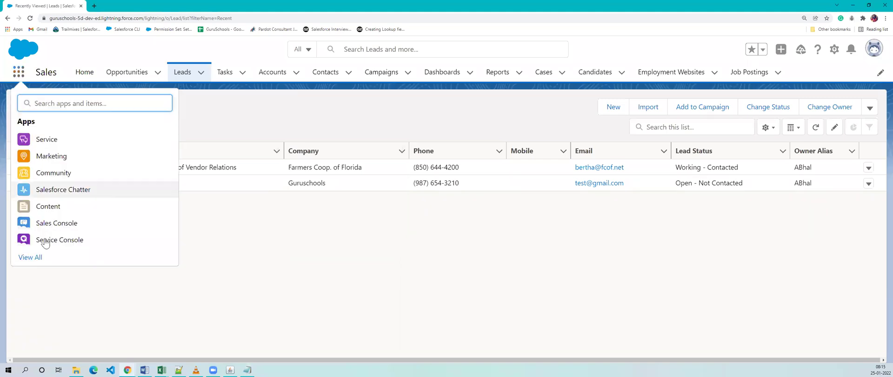
{"action": "left_click", "coordinate": [34, 259]}
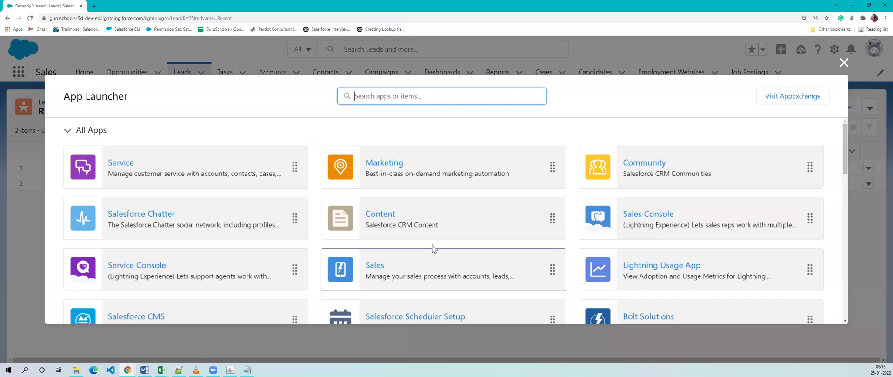
{"action": "left_click", "coordinate": [846, 175]}
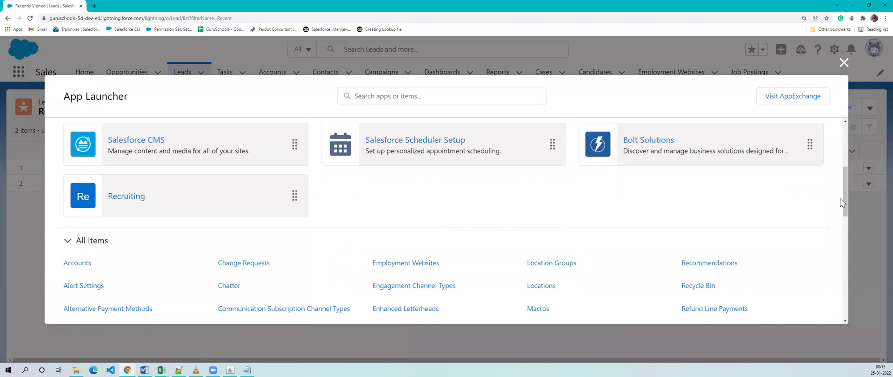
{"action": "left_click_drag", "start_coordinate": [846, 206], "coordinate": [846, 238]}
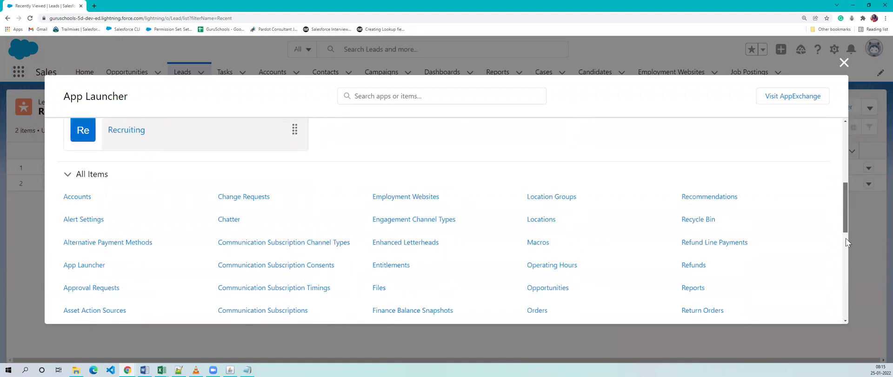
{"action": "left_click", "coordinate": [844, 63]}
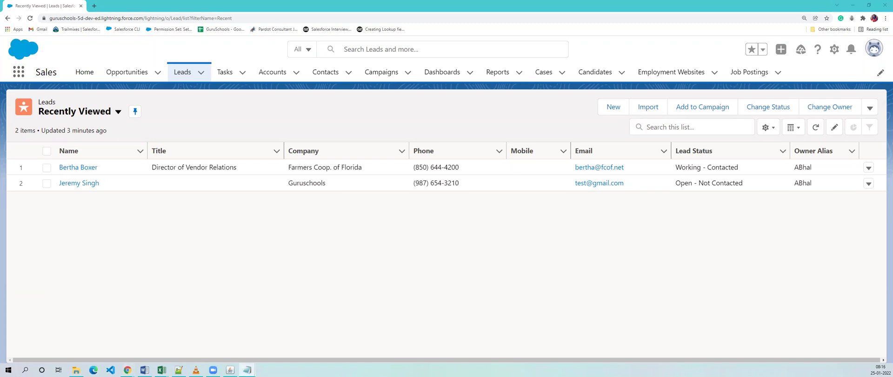
{"action": "left_click", "coordinate": [18, 71]}
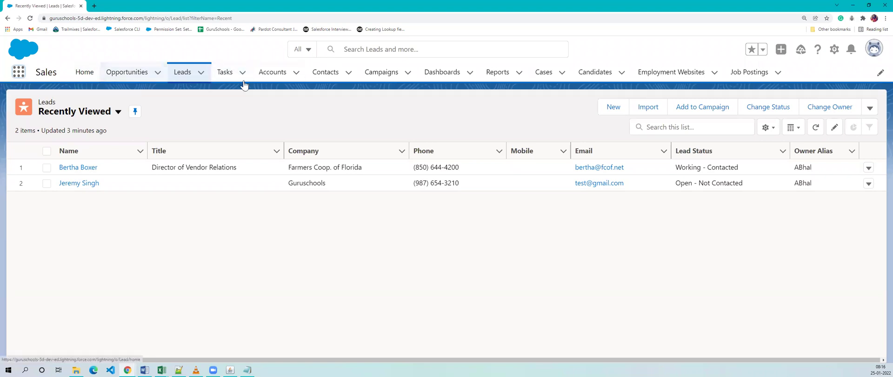
{"action": "left_click", "coordinate": [20, 75]}
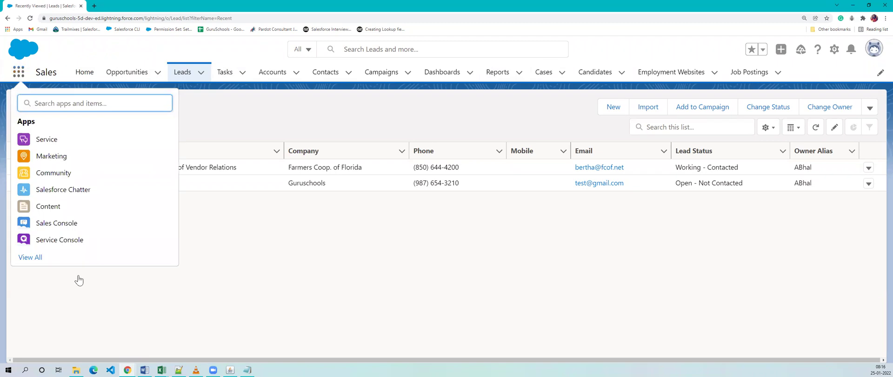
{"action": "left_click", "coordinate": [287, 241]}
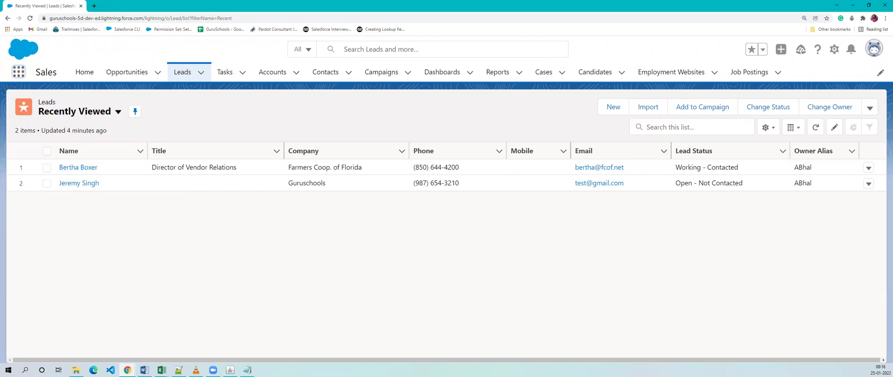
{"action": "key", "text": "alt+Tab"}
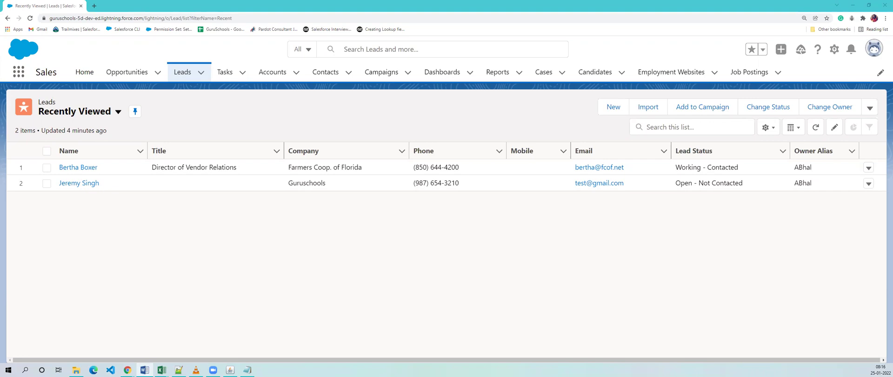
{"action": "key", "text": "alt+Tab"}
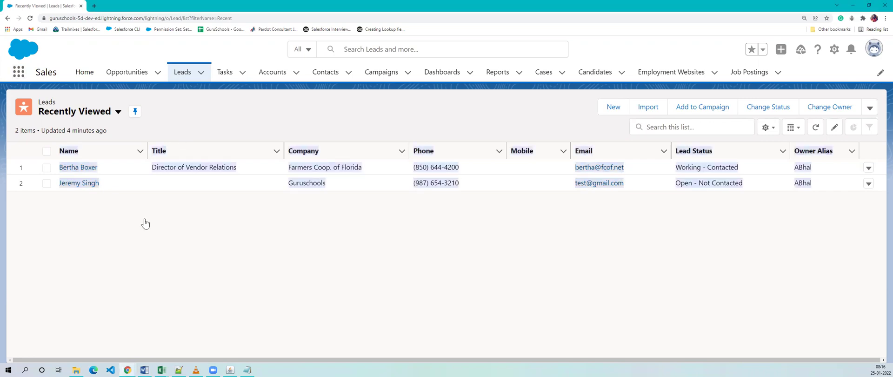
{"action": "left_click", "coordinate": [213, 146]}
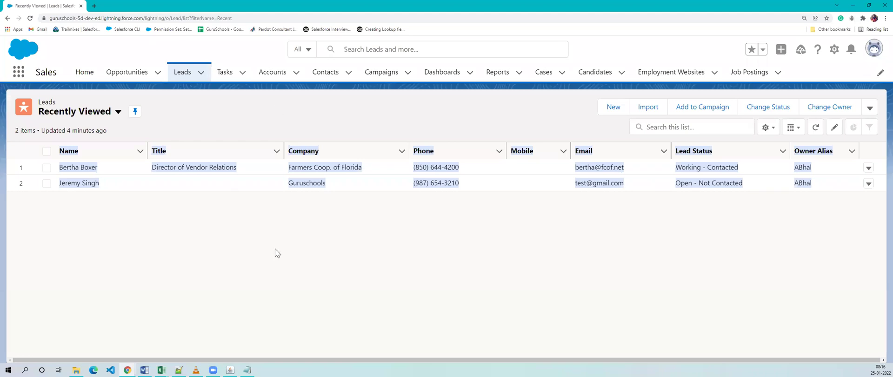
{"action": "left_click_drag", "start_coordinate": [275, 249], "coordinate": [262, 117]}
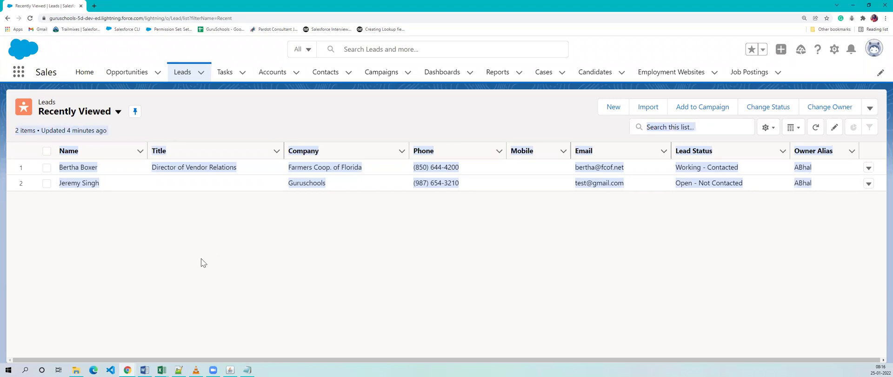
{"action": "left_click_drag", "start_coordinate": [201, 259], "coordinate": [225, 143]}
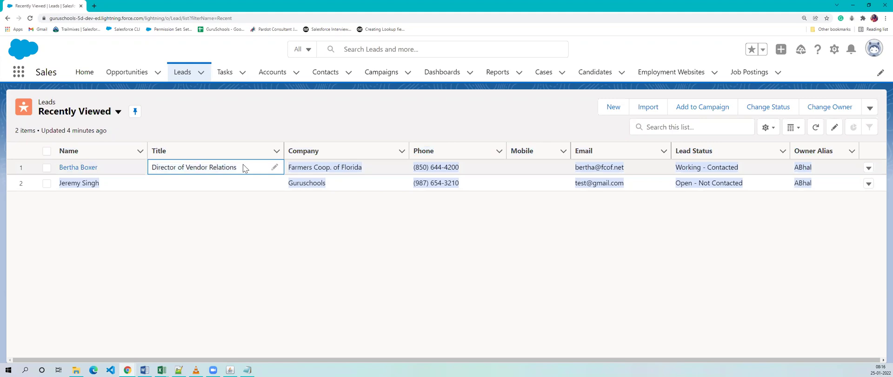
{"action": "left_click_drag", "start_coordinate": [219, 272], "coordinate": [247, 169]}
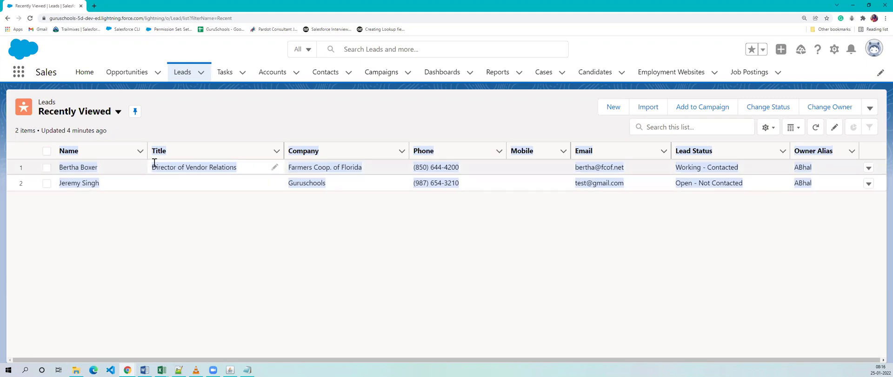
{"action": "left_click_drag", "start_coordinate": [183, 121], "coordinate": [182, 121]}
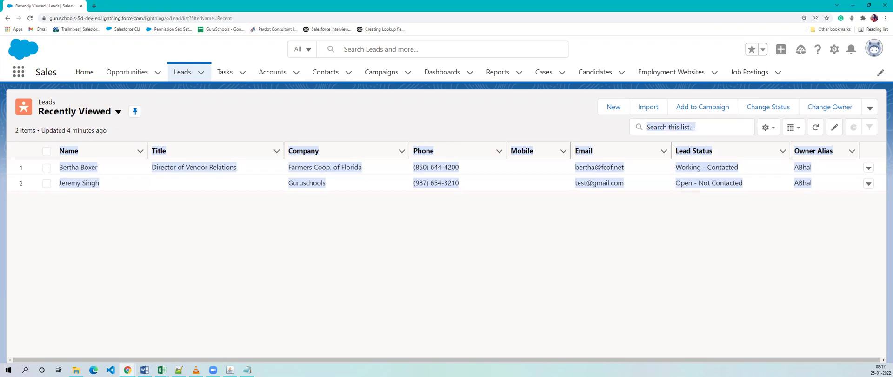
{"action": "key", "text": "alt+Tab"}
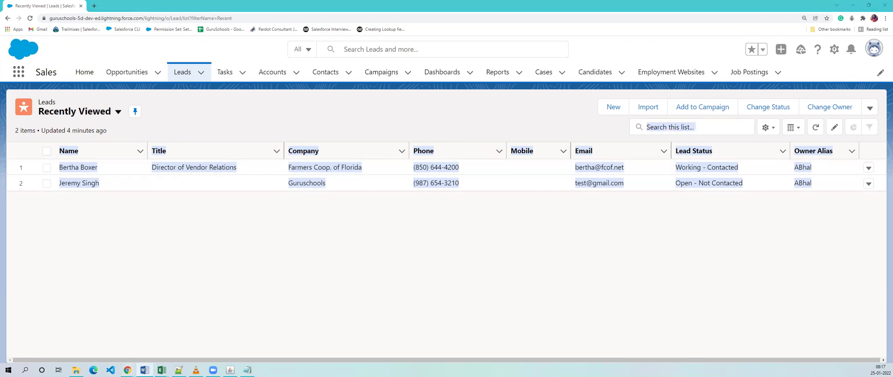